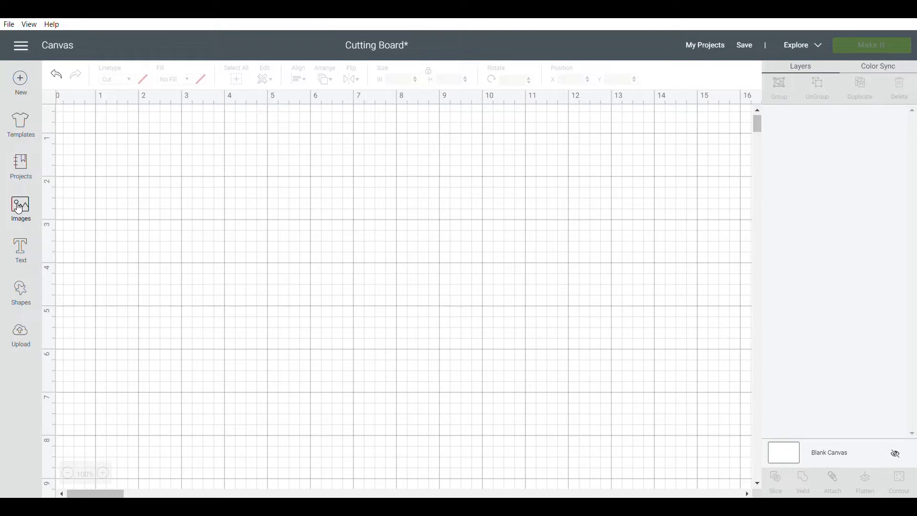
Browse the cooking results in the image library and select the orange-handled slotted spatula
left_click(19, 209)
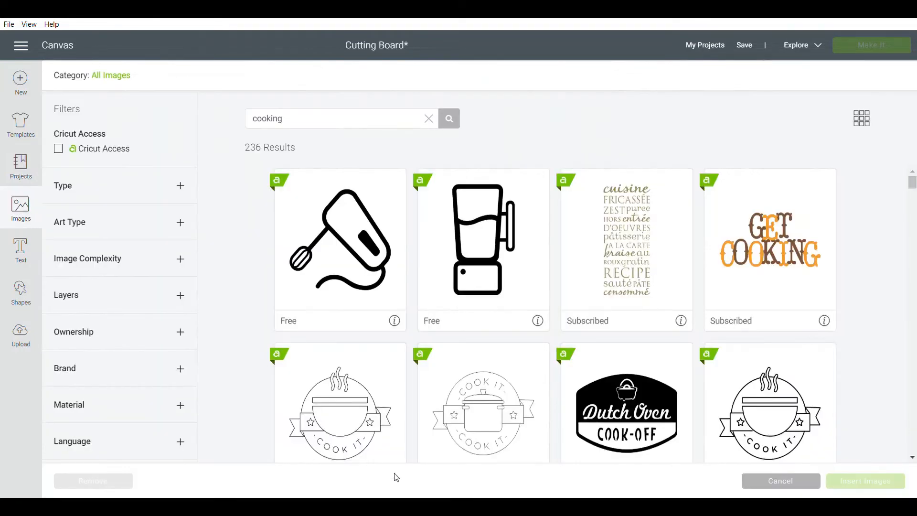
scroll(406, 360, "down", 8)
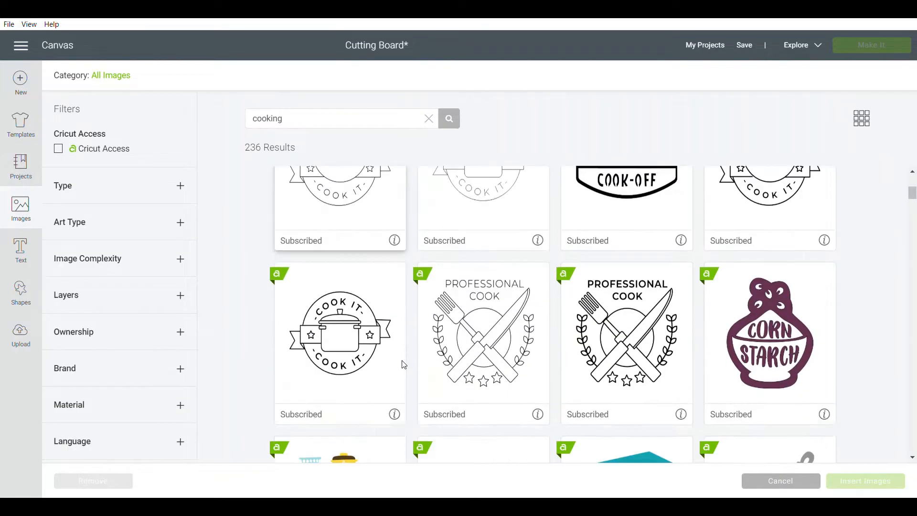
scroll(404, 365, "down", 15)
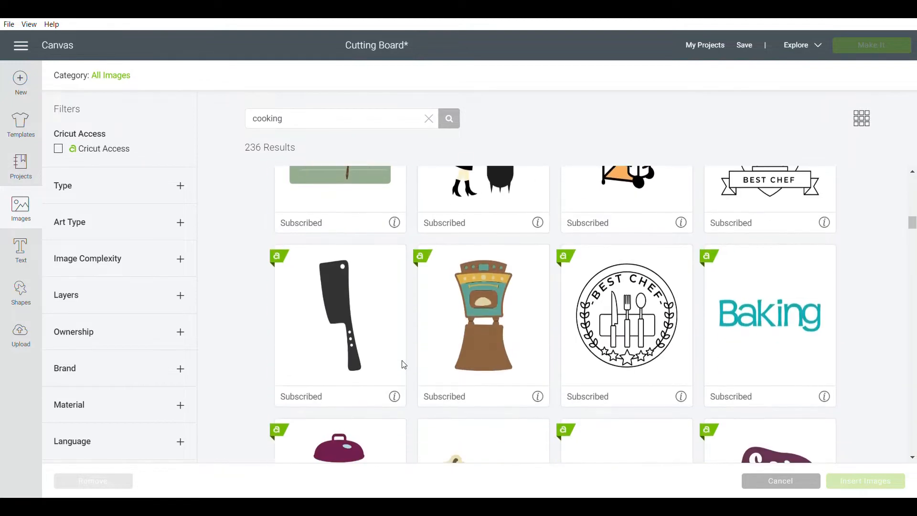
scroll(404, 365, "down", 12)
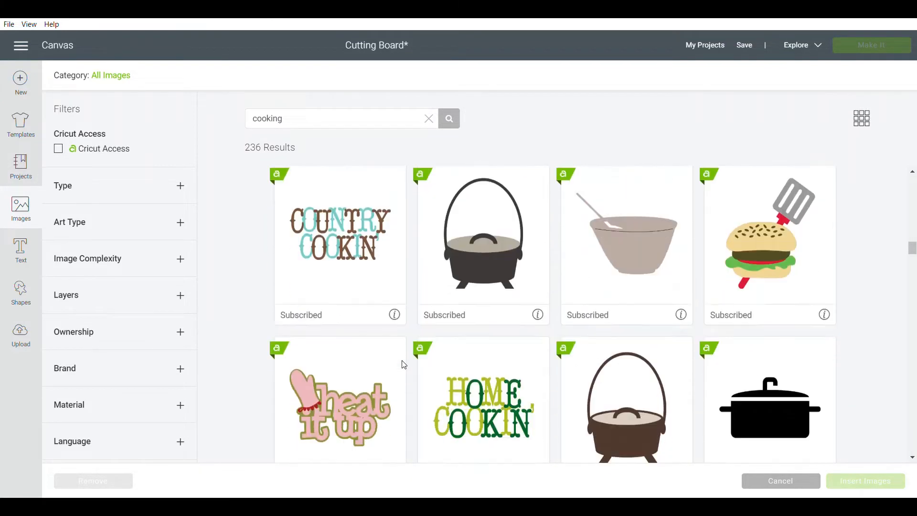
scroll(404, 365, "down", 12)
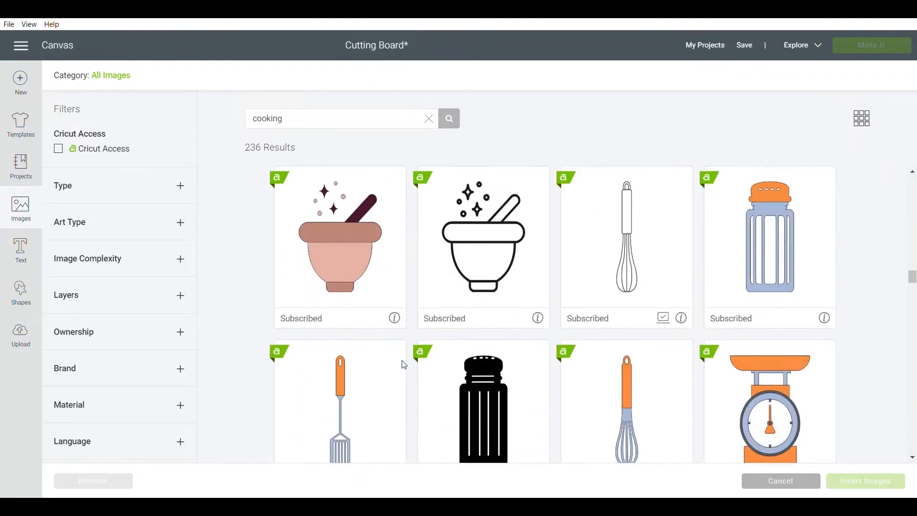
left_click(345, 406)
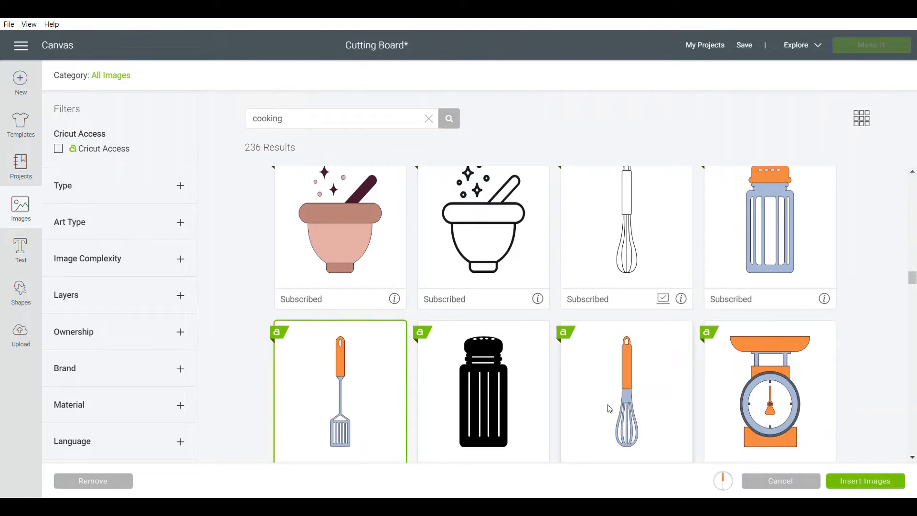
Add the orange-handled whisk and the orange rolling pin to the selection and insert all three images on the canvas
scroll(623, 405, "down", 1)
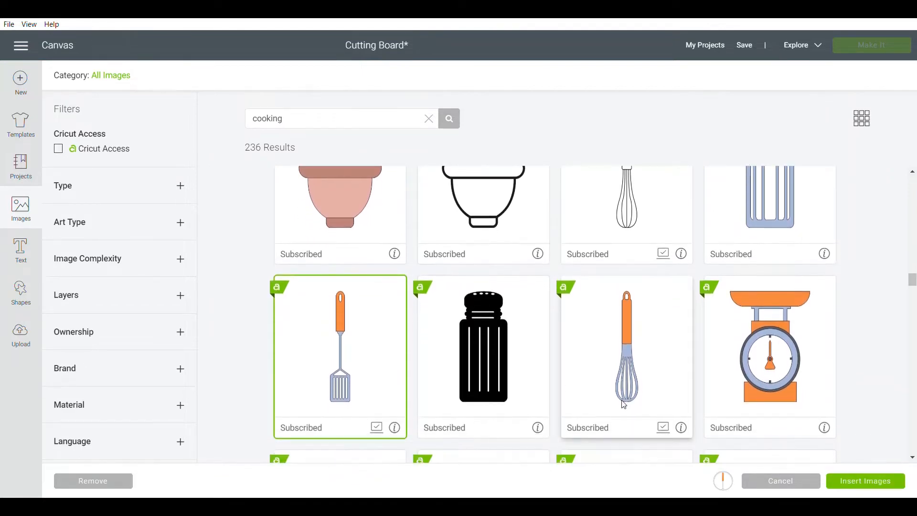
left_click(624, 404)
scroll(623, 405, "down", 2)
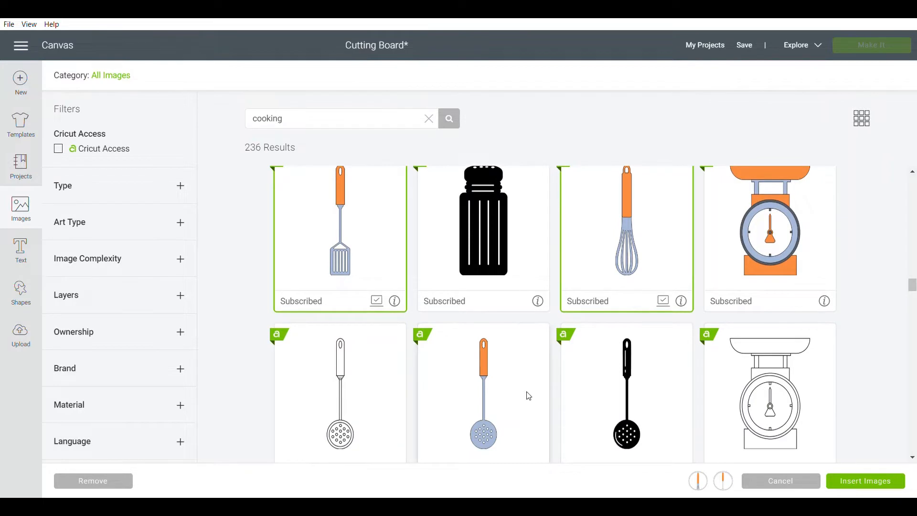
scroll(526, 395, "down", 4)
scroll(529, 396, "down", 4)
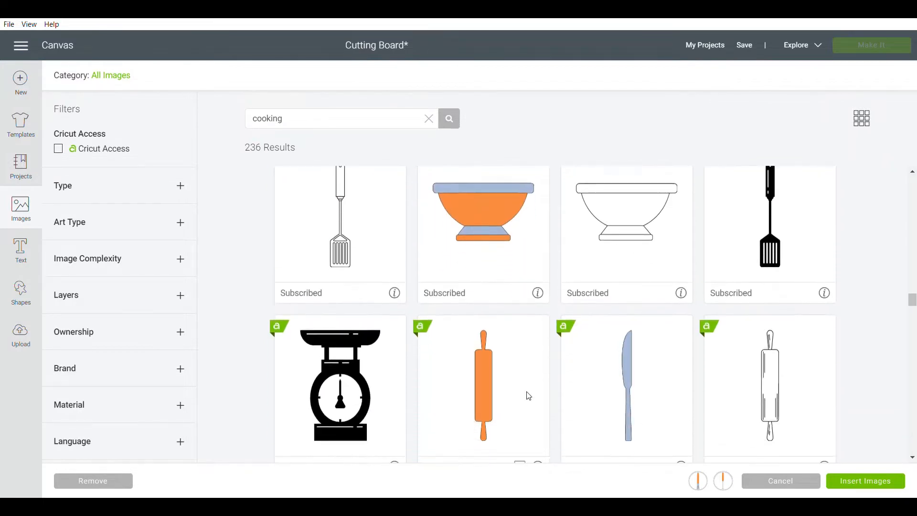
left_click(484, 350)
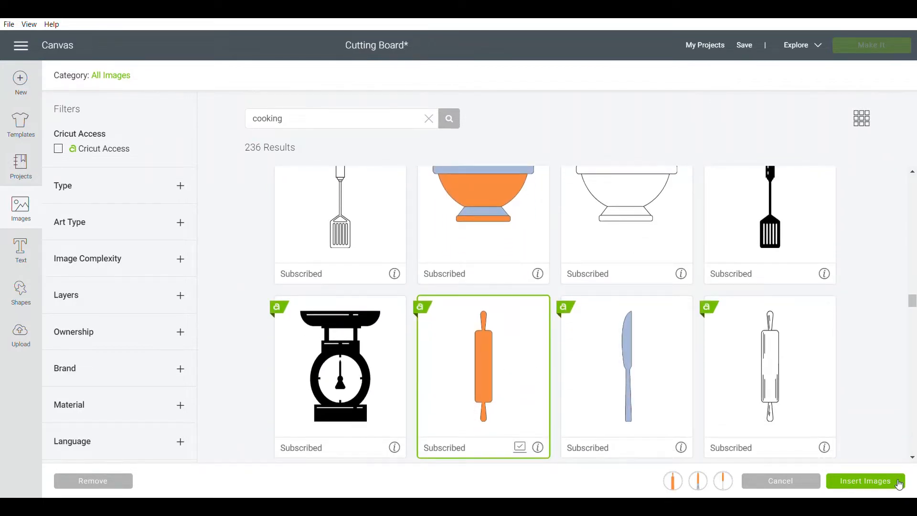
left_click(865, 480)
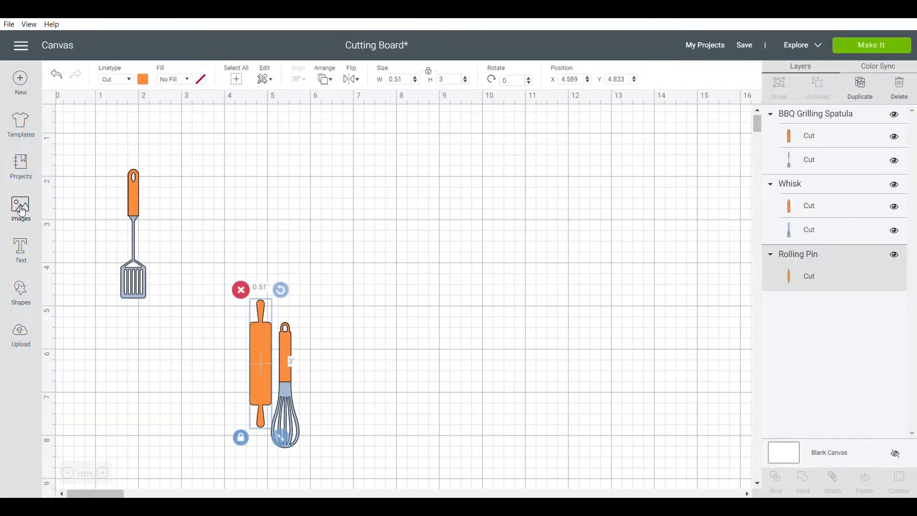
Insert the black scraper spatula from the recently uploaded images onto the canvas
left_click(29, 343)
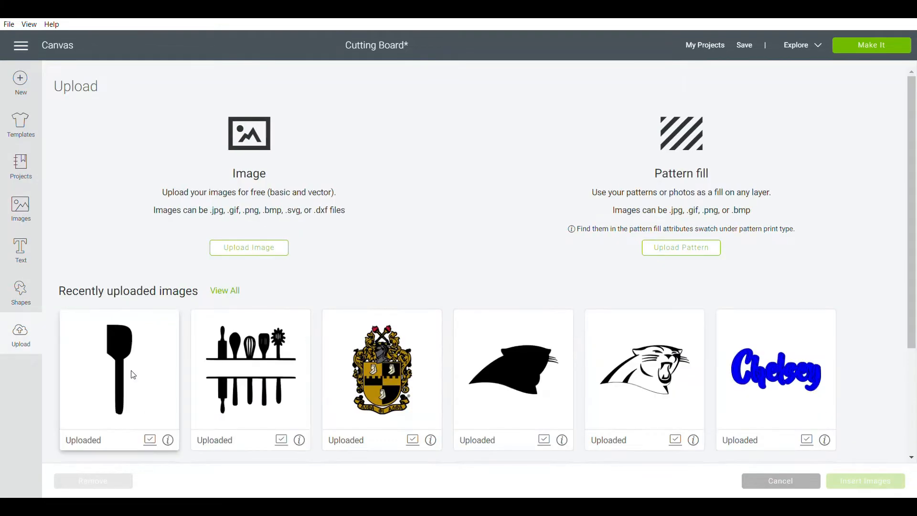
left_click(130, 372)
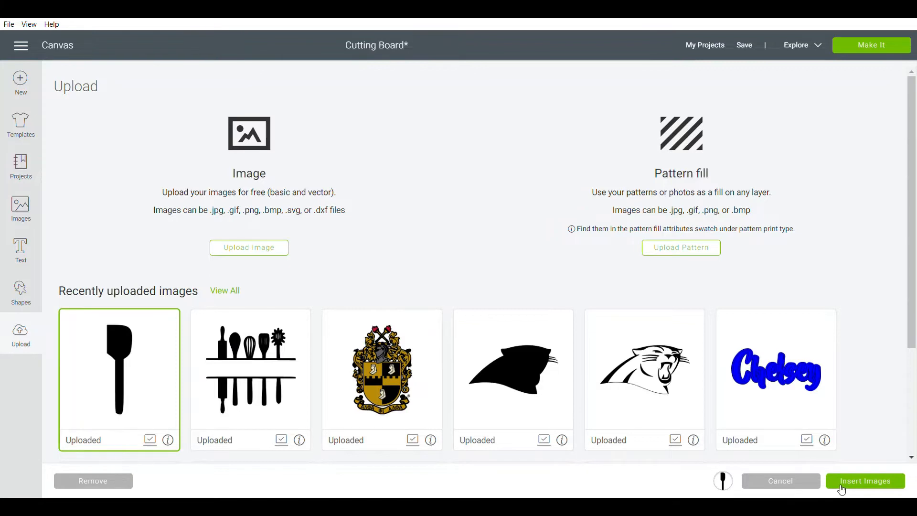
left_click(841, 490)
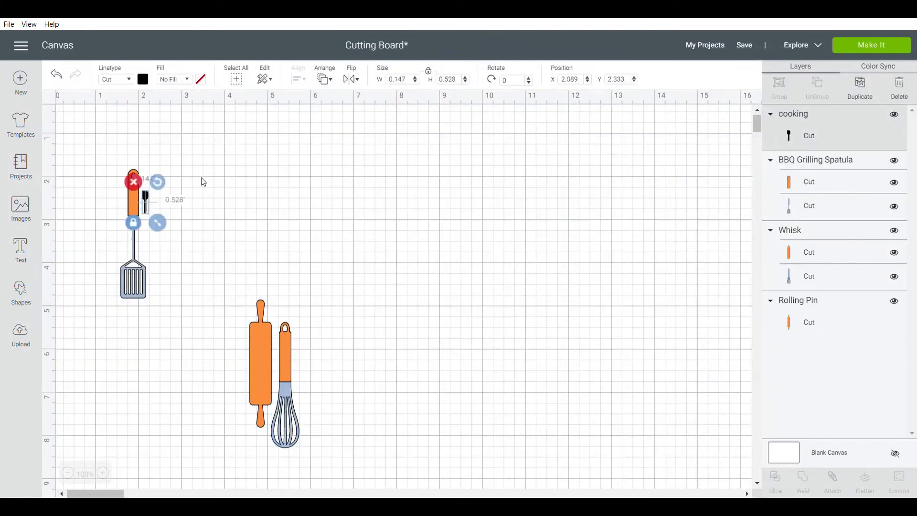
Unlock the black spatula's proportions, stretch it to about 0.84 by 5.26 inches and move it clear of the grilling spatula
left_click(133, 223)
left_click_drag(159, 230, 190, 435)
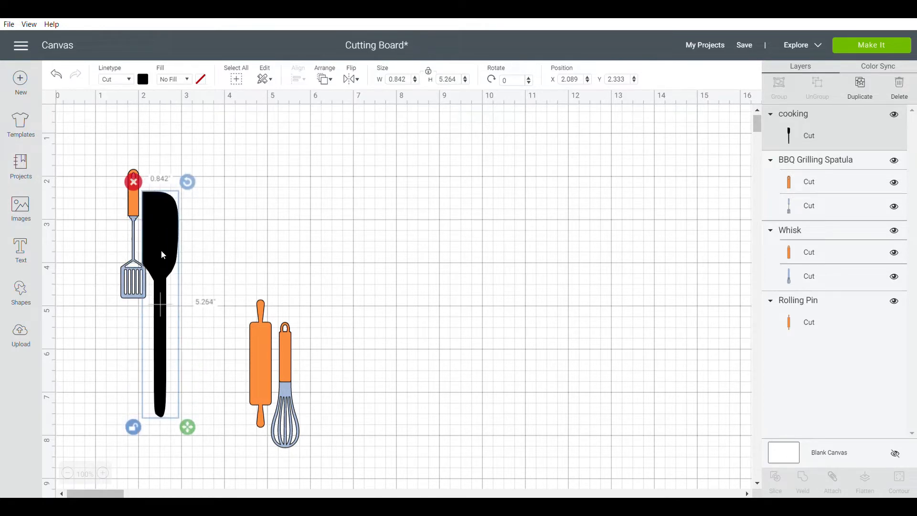
left_click_drag(161, 254, 198, 290)
Place the rolling pin beside the black spatula and stretch it with unlocked proportions to about 0.82 by 5.11 inches
left_click_drag(257, 333, 240, 266)
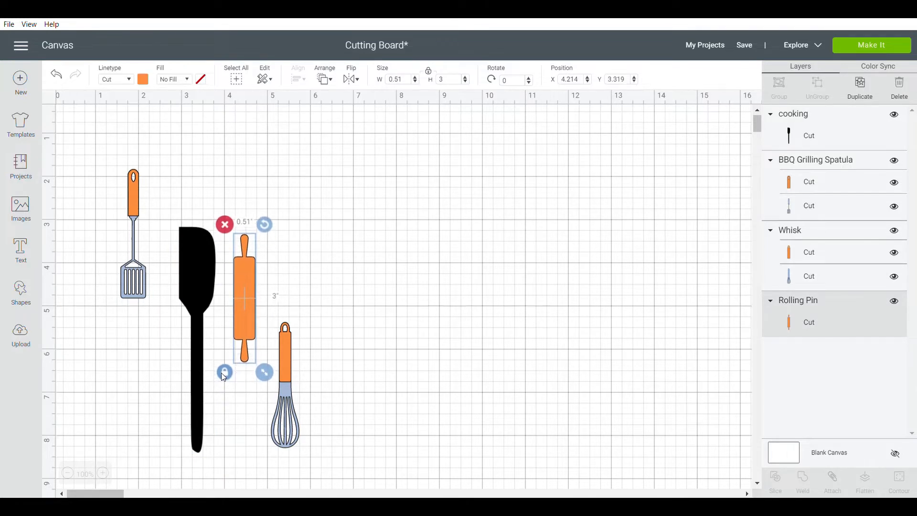
left_click(225, 373)
left_click_drag(264, 371, 281, 468)
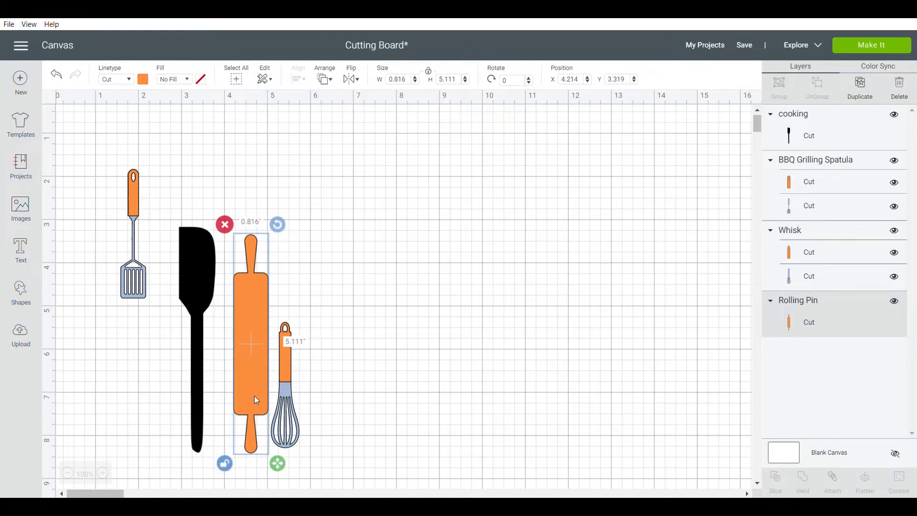
left_click_drag(256, 400, 305, 344)
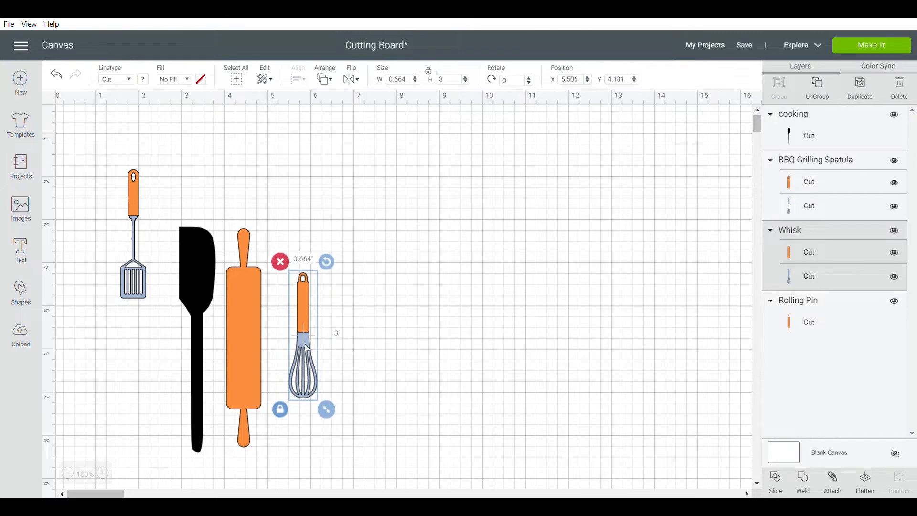
Line up the grilling spatula and the whisk side by side after the rolling pin, with their handle ends level
left_click_drag(306, 349, 347, 342)
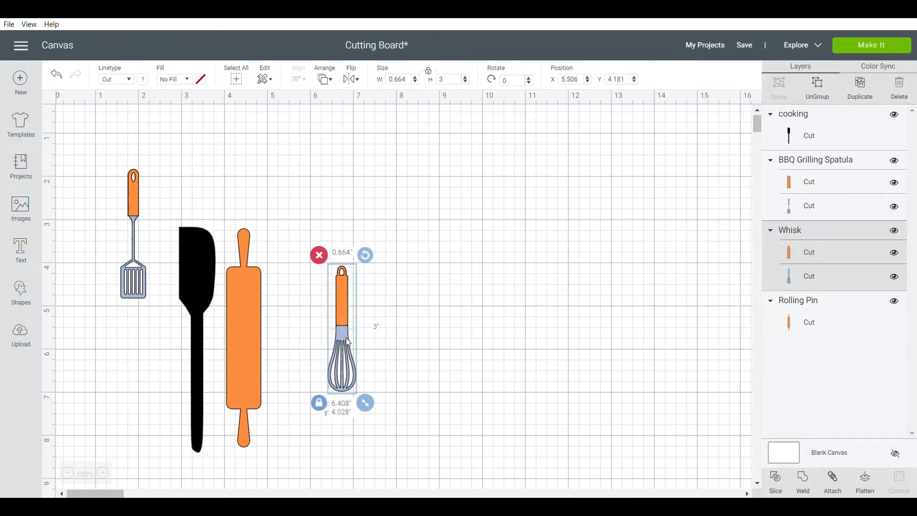
left_click_drag(133, 183, 288, 250)
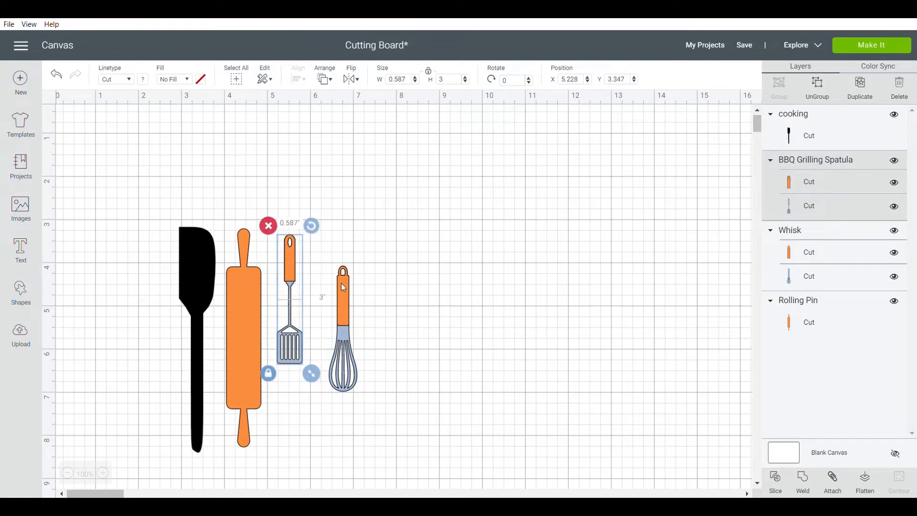
left_click_drag(342, 282, 330, 252)
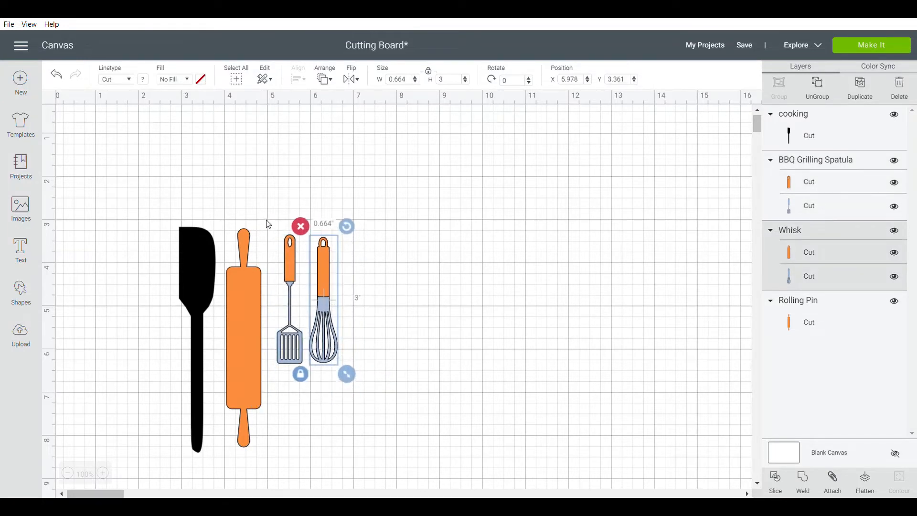
Flip the grilling spatula and the whisk vertically so their handles point down
left_click_drag(272, 220, 330, 279)
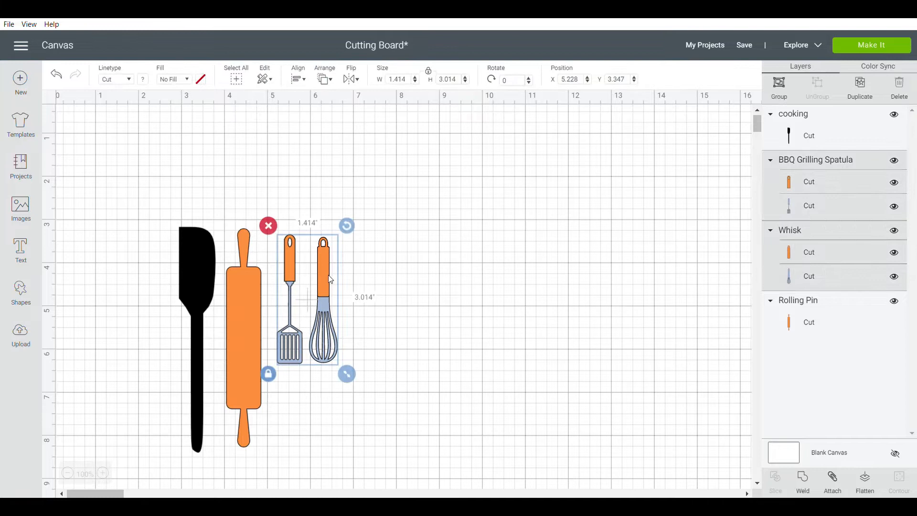
left_click(351, 78)
left_click(368, 118)
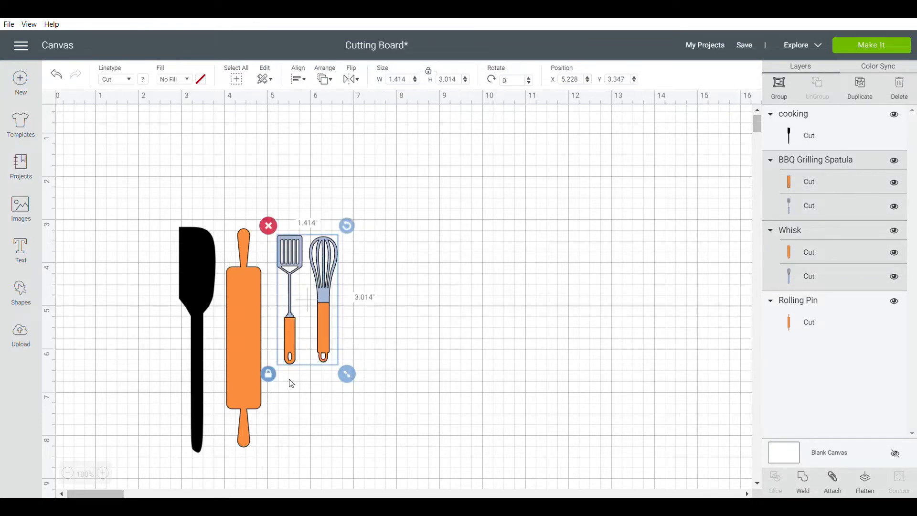
Stretch the grilling spatula and whisk together with unlocked proportions to about 1.7 by 4.99 inches
left_click(270, 375)
left_click_drag(347, 373, 362, 460)
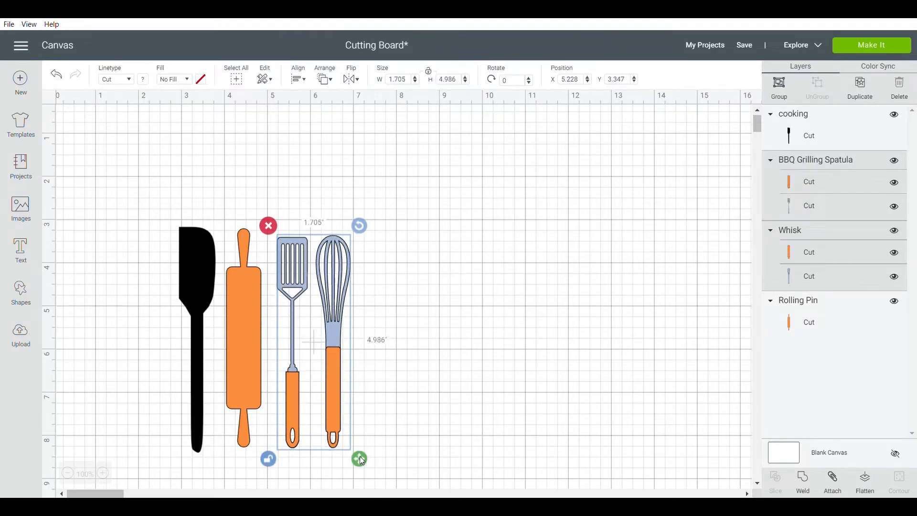
left_click(447, 427)
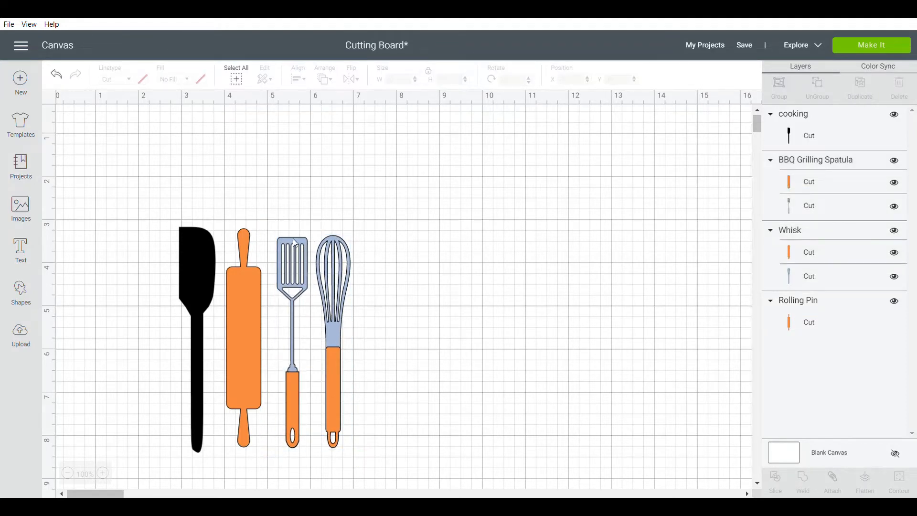
Weld the whisk's two layers into one shape and color it black
left_click(322, 255)
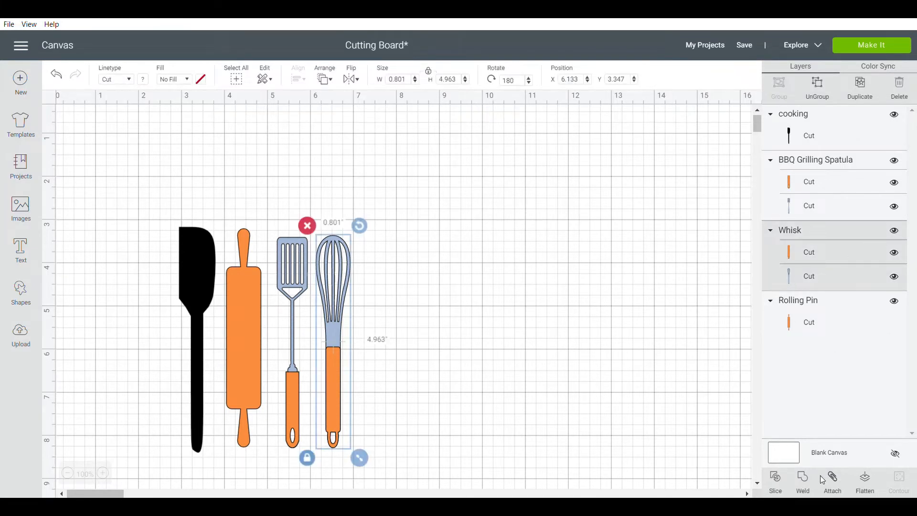
left_click(806, 483)
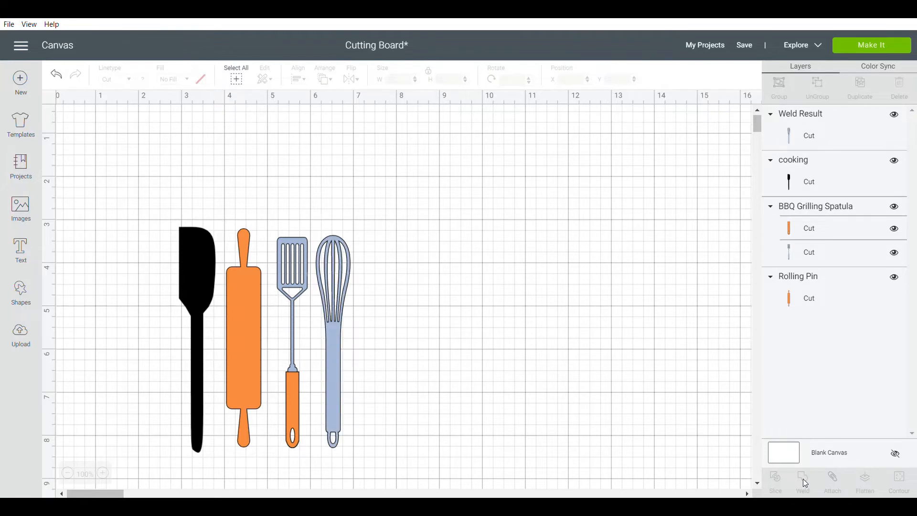
left_click(344, 266)
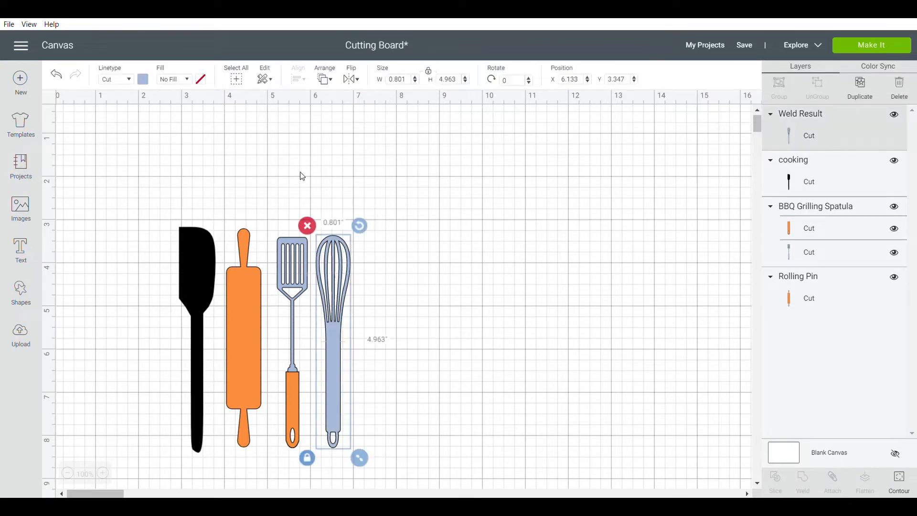
left_click(143, 80)
left_click(185, 122)
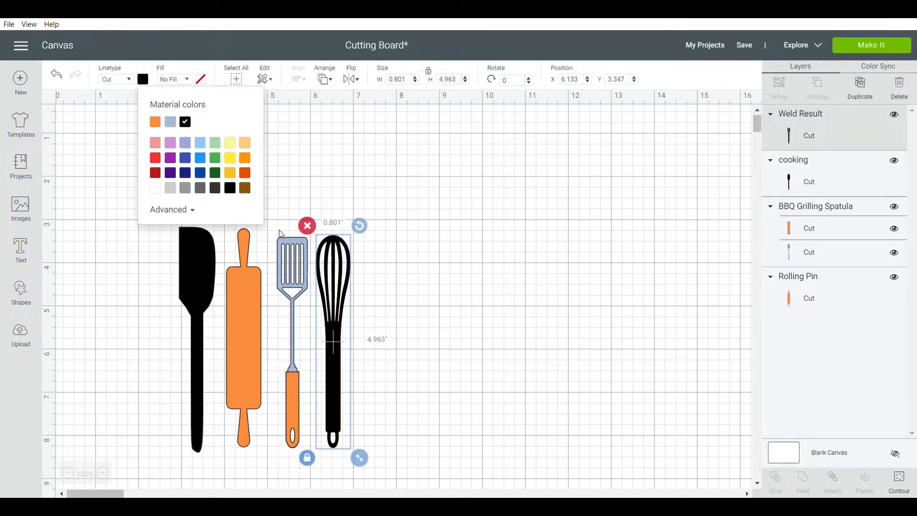
Weld the grilling spatula's handle and blade layers into one shape and color it black
left_click(291, 270)
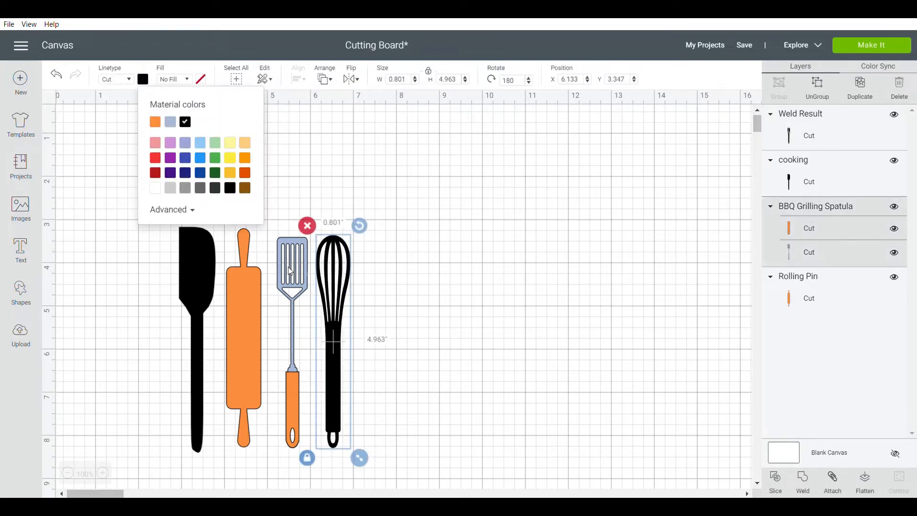
left_click(805, 481)
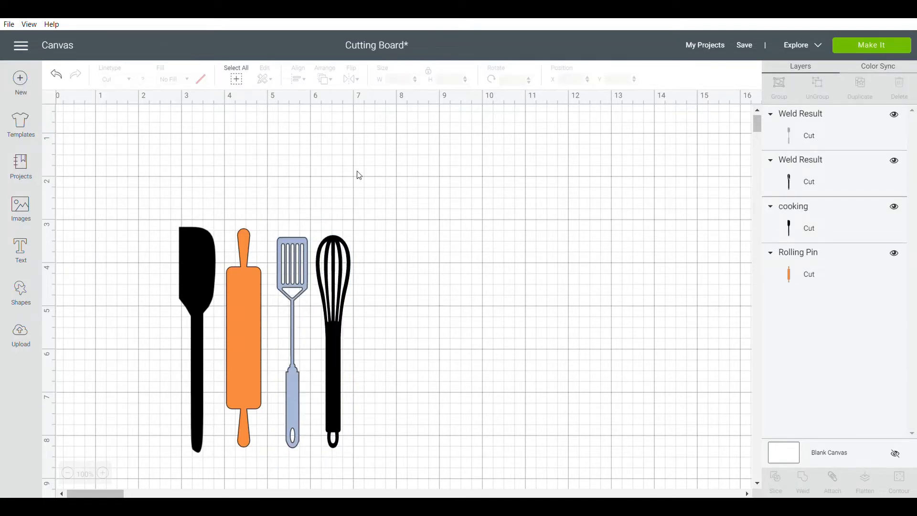
left_click(309, 261)
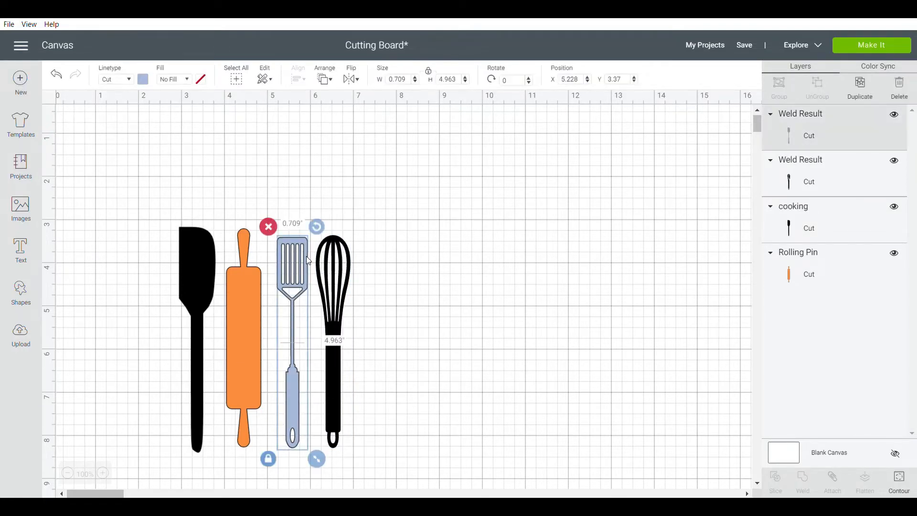
left_click(143, 80)
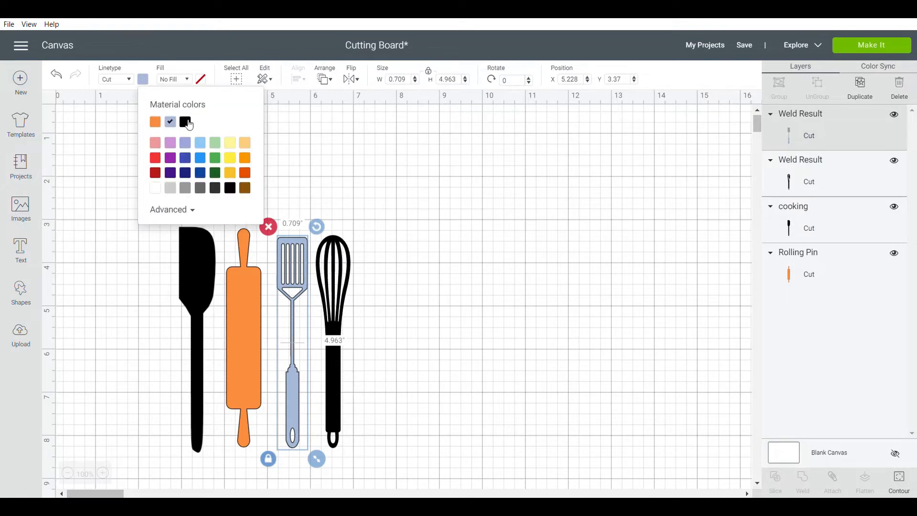
left_click(186, 124)
Color the rolling pin black and deselect it
left_click(250, 315)
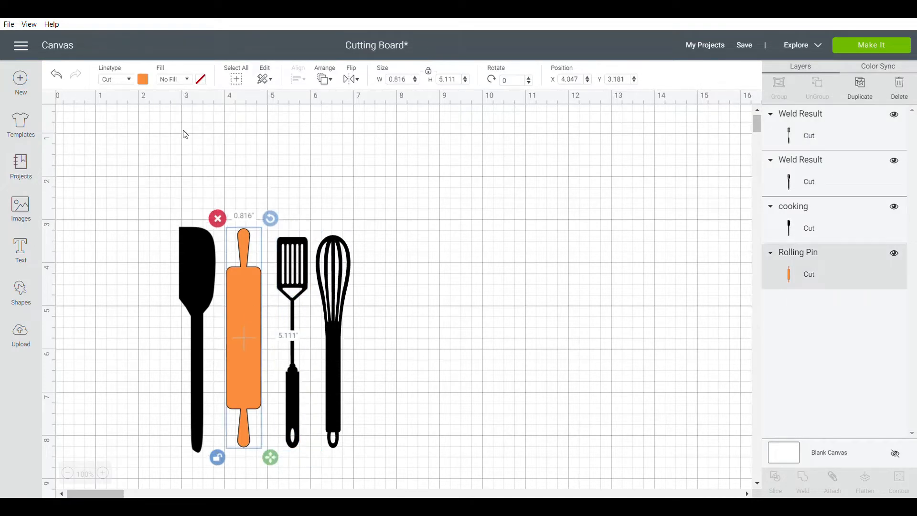
left_click(143, 79)
left_click(171, 122)
left_click(163, 276)
Attach the four utensils, enlarge them together to about 5.73 by 7.57 inches higher on the canvas, and detach them
left_click_drag(123, 199, 388, 376)
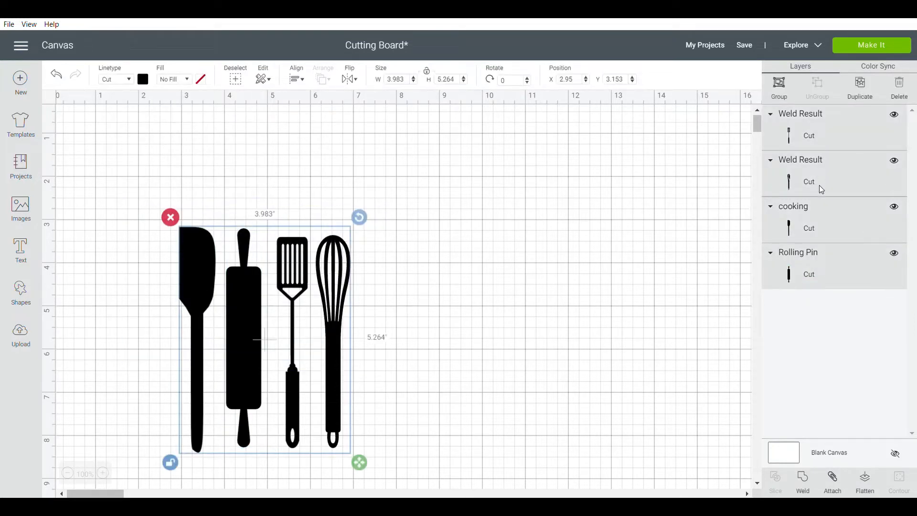
left_click(832, 477)
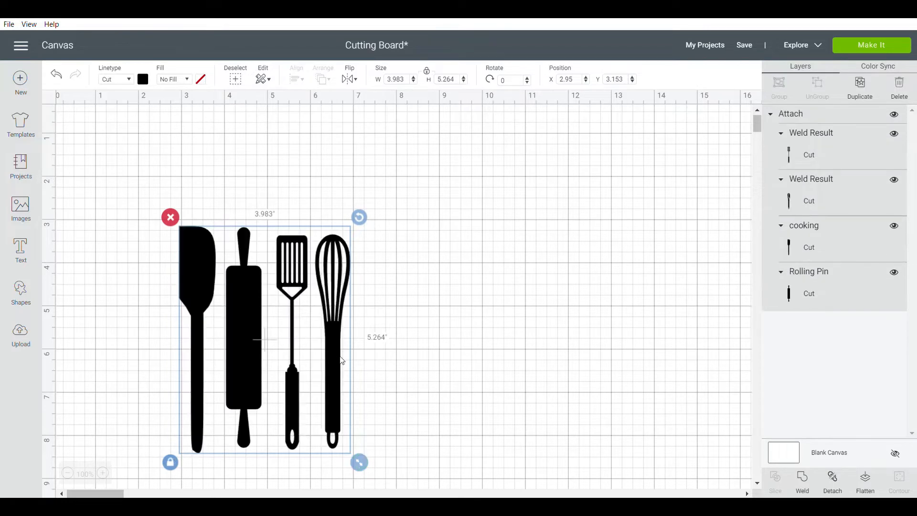
left_click_drag(348, 315, 448, 230)
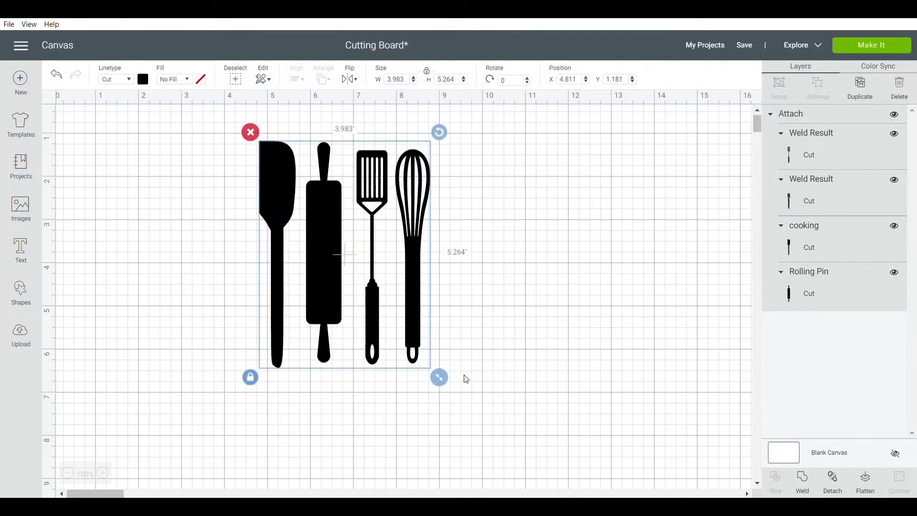
left_click_drag(442, 377, 513, 477)
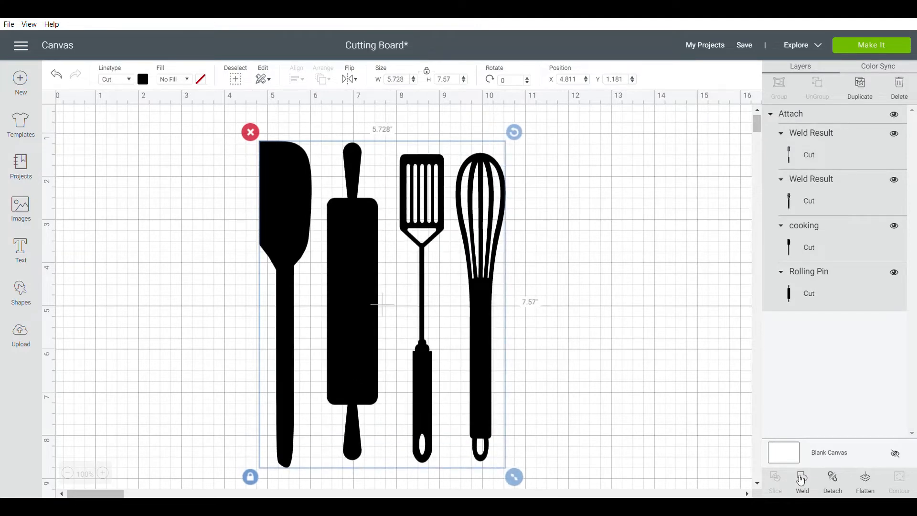
left_click(833, 484)
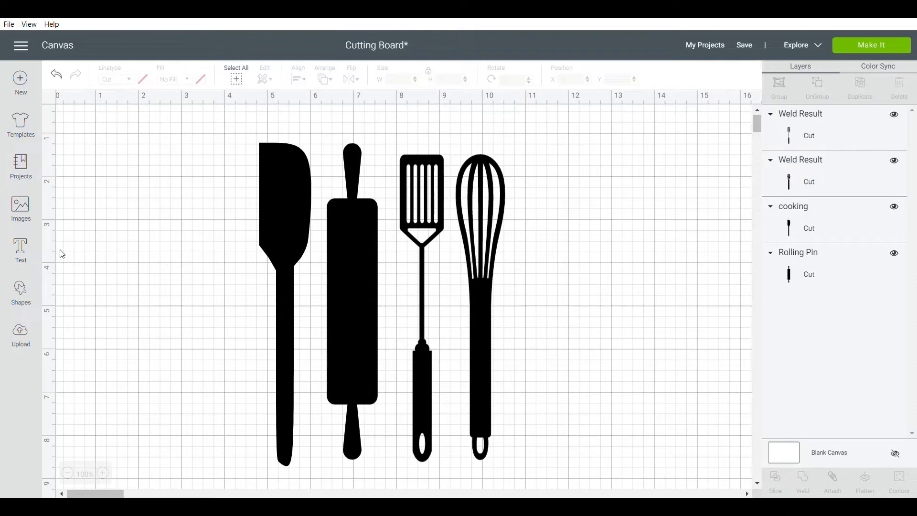
Insert a square and stretch it with unlocked proportions into a bar about 7.47 by 1.51 inches across the middle of the utensils
left_click(22, 292)
left_click(76, 218)
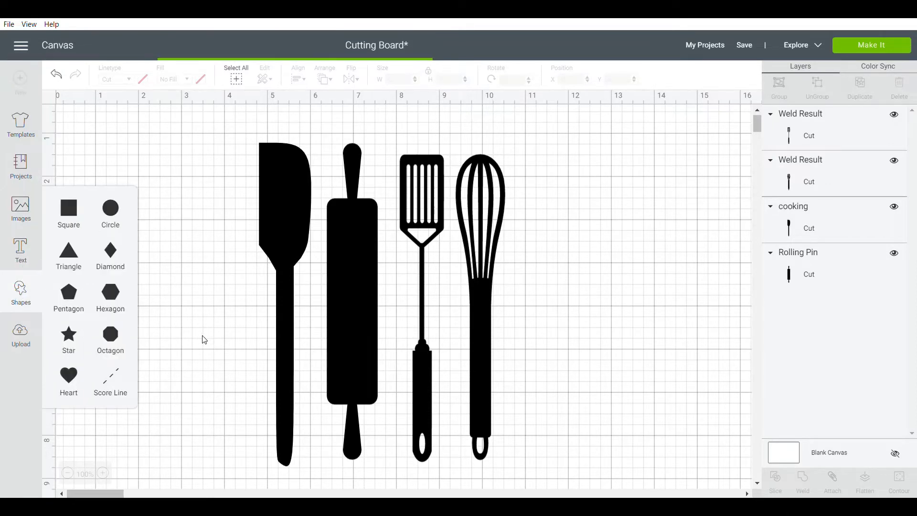
left_click_drag(202, 335, 276, 399)
left_click(226, 417)
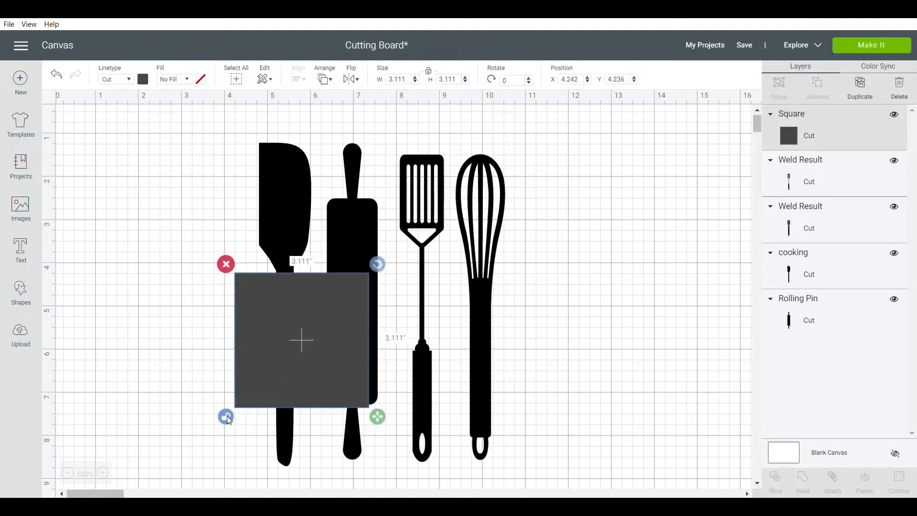
left_click_drag(375, 420, 564, 351)
Stagger the utensils by moving the whisk up to about Y 0.93 and the grilling spatula down to about Y 1.69
left_click(500, 241)
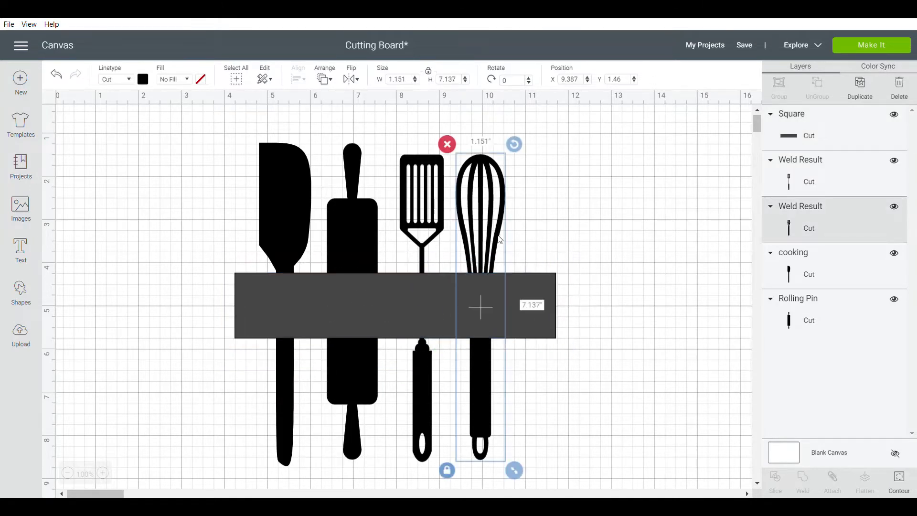
left_click_drag(499, 239, 498, 216)
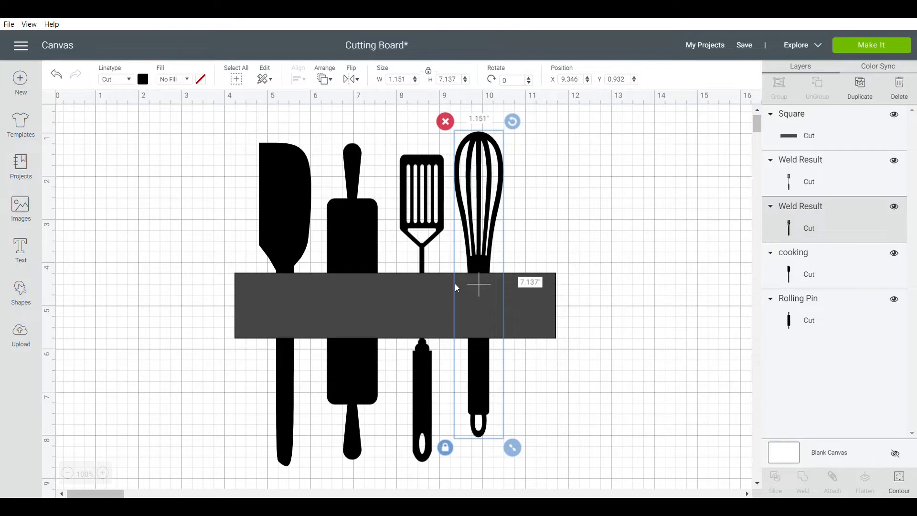
left_click_drag(433, 223, 435, 232)
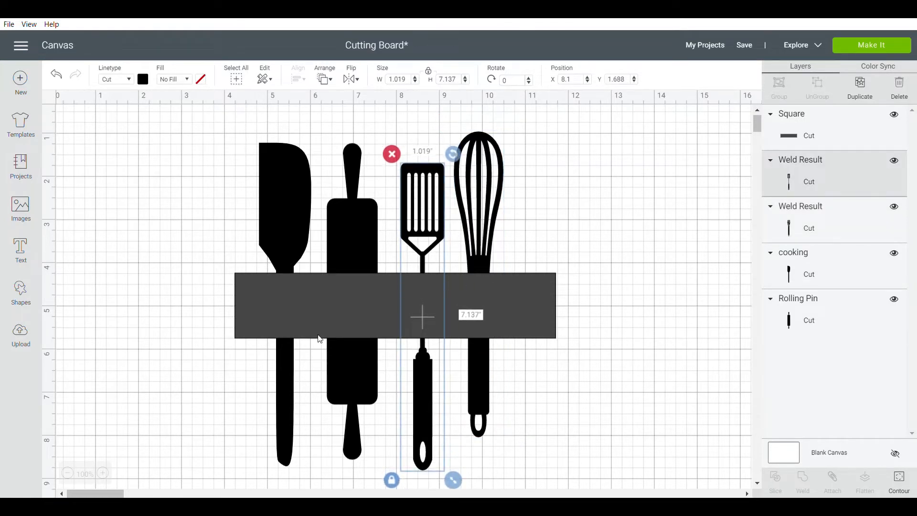
left_click(183, 339)
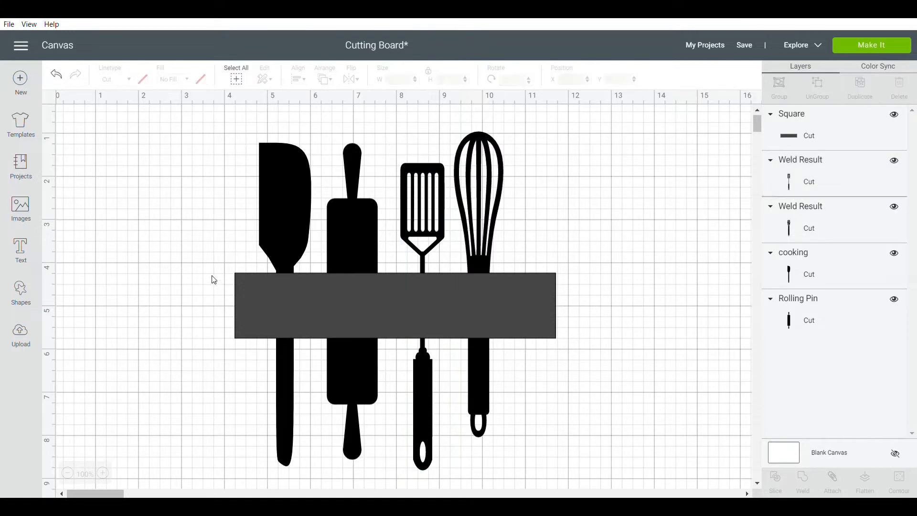
Slice the bar with each utensil in turn: the solid spatula, rolling pin, grilling spatula and whisk
left_click_drag(199, 199, 414, 387)
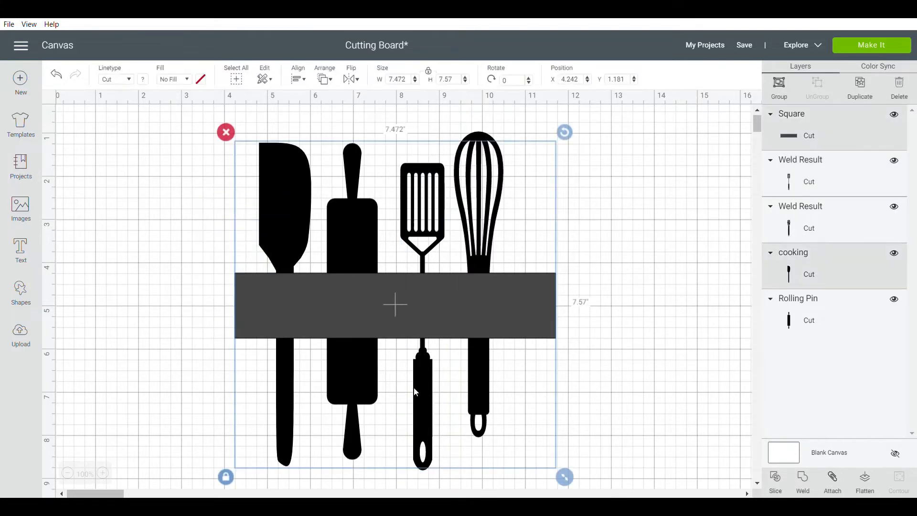
left_click(784, 476)
left_click_drag(333, 120, 393, 325)
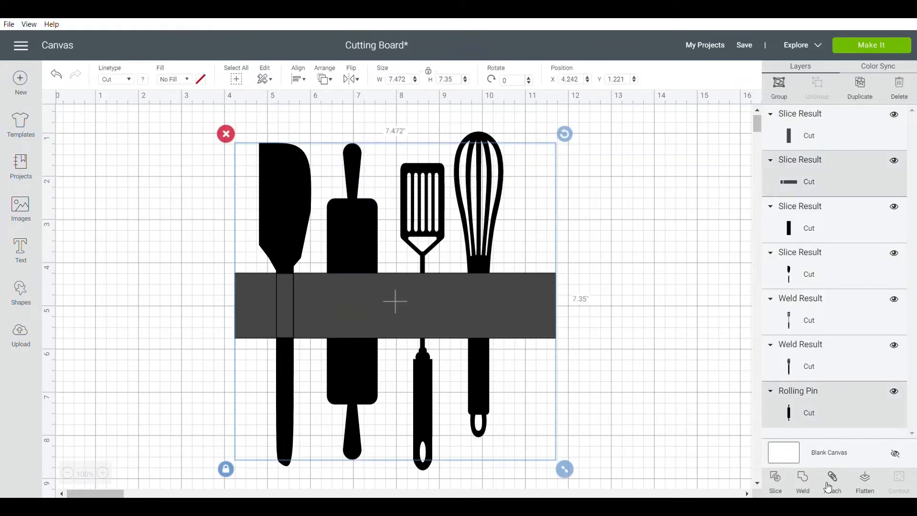
left_click(775, 478)
left_click_drag(407, 118, 463, 344)
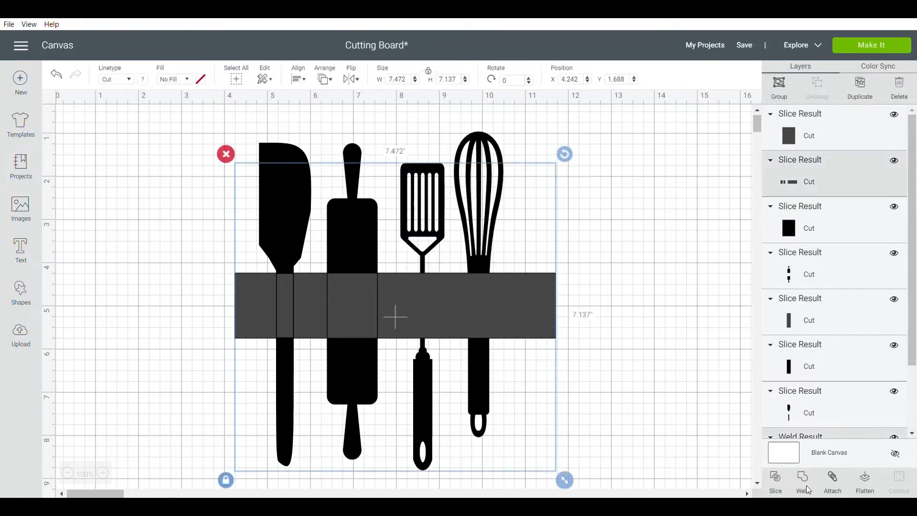
left_click(776, 477)
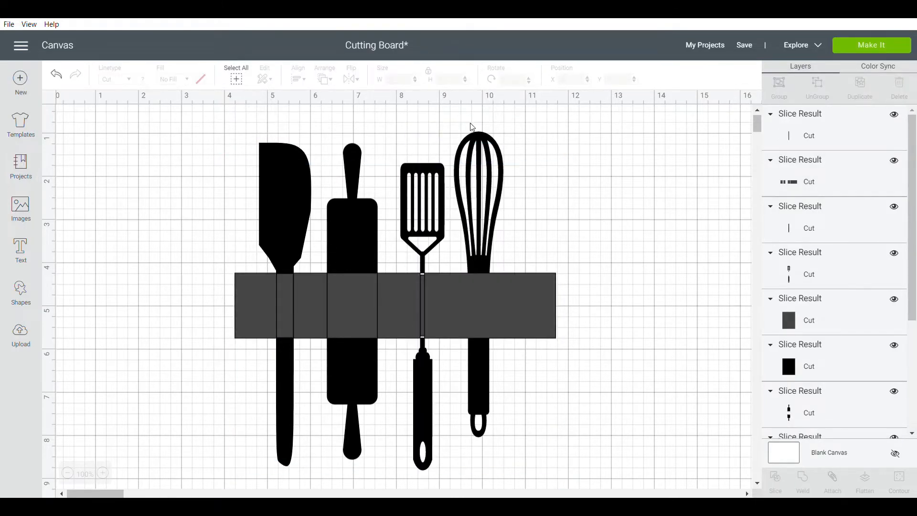
left_click_drag(461, 111, 518, 301)
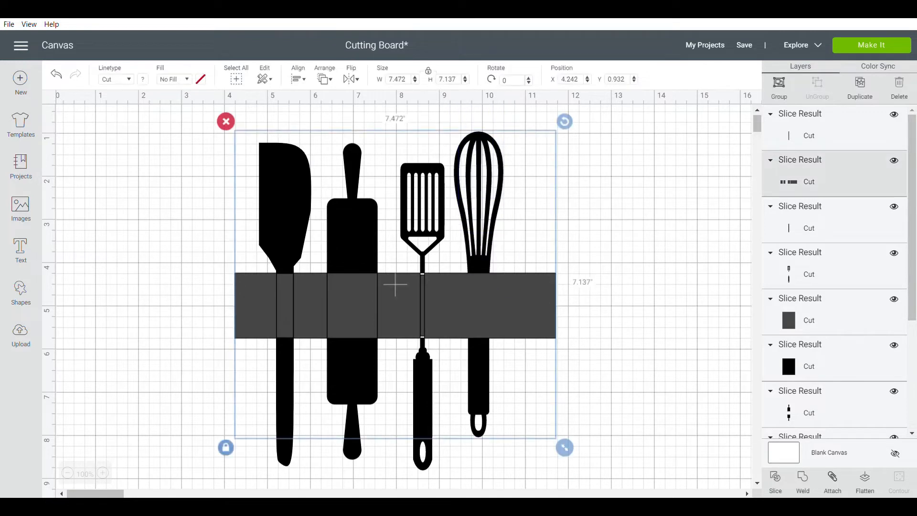
left_click(776, 477)
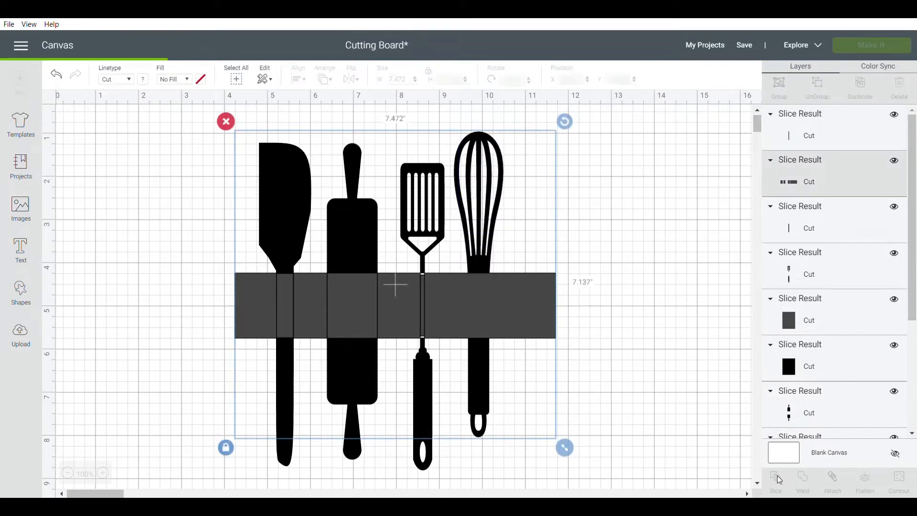
Delete the leftover bar and the sliced middle pieces of all four utensils to leave an open gap across them
left_click(538, 309)
key("Delete")
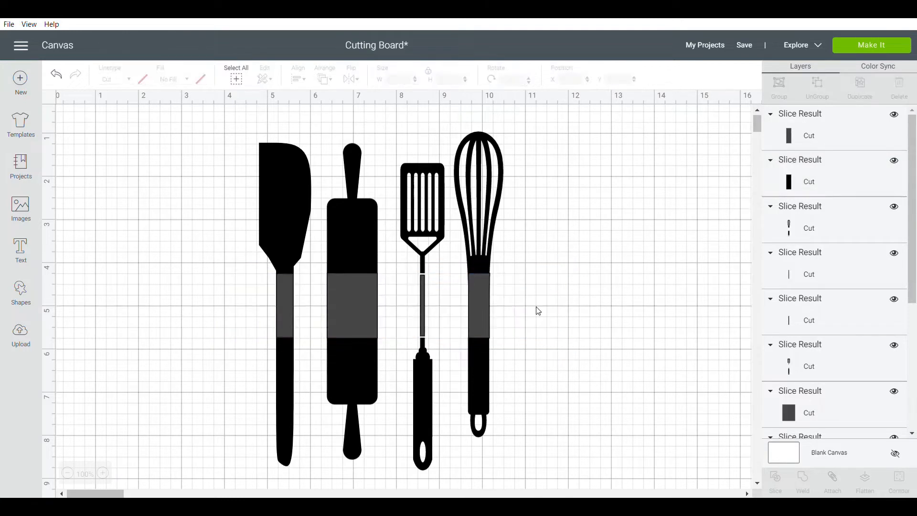
left_click(487, 299)
left_click(487, 299)
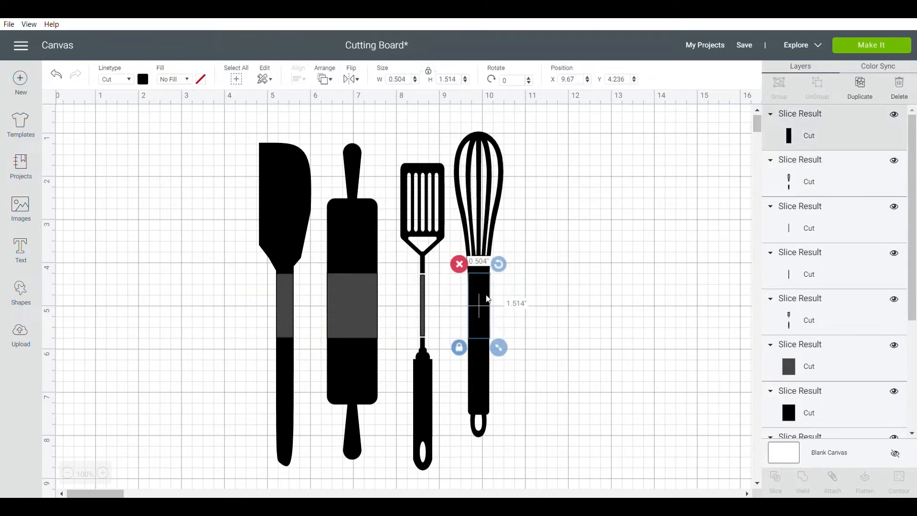
key("Delete")
left_click(423, 294)
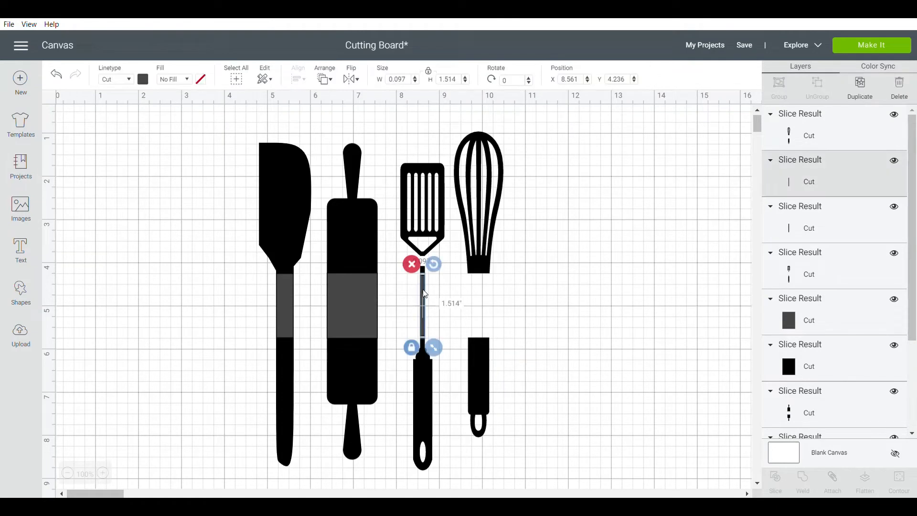
left_click(423, 294)
key("Delete")
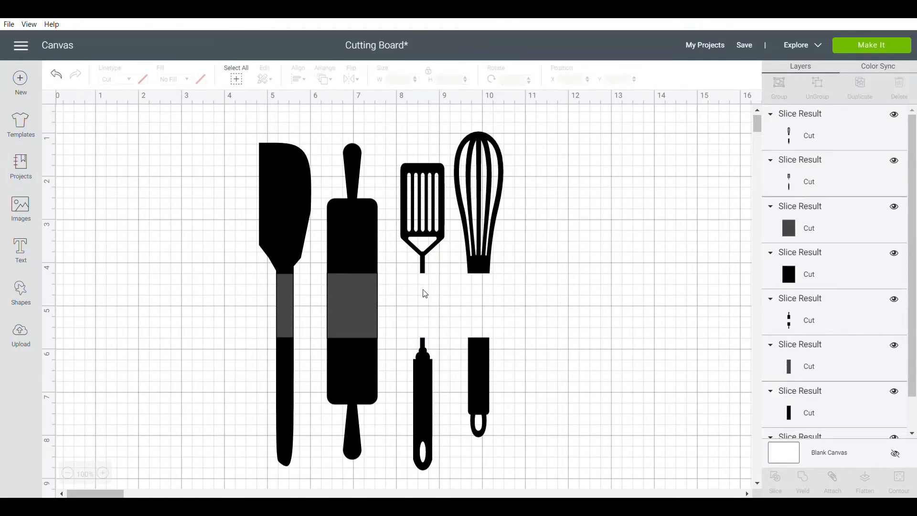
left_click(345, 294)
key("Delete")
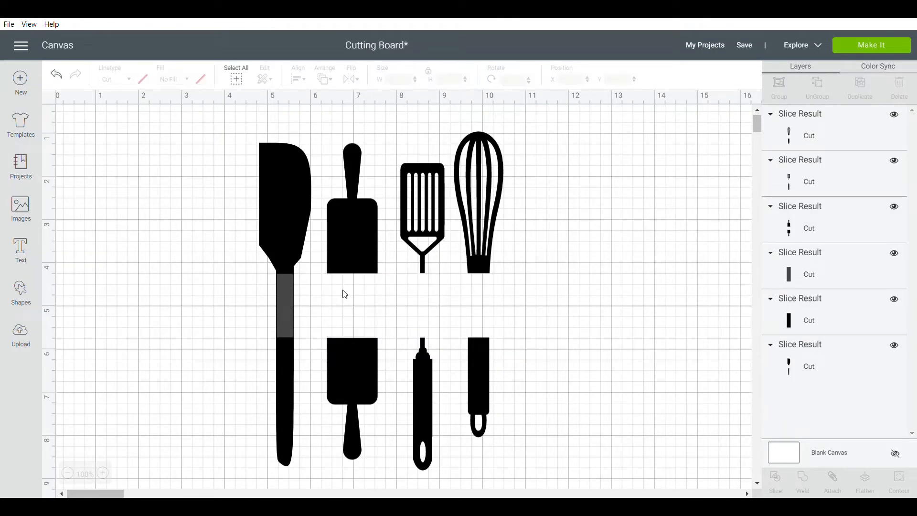
left_click(285, 292)
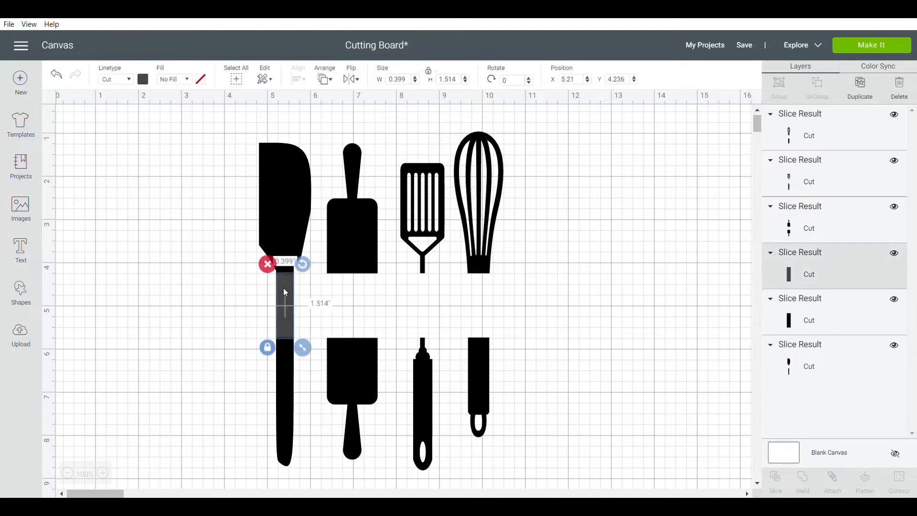
key("Delete")
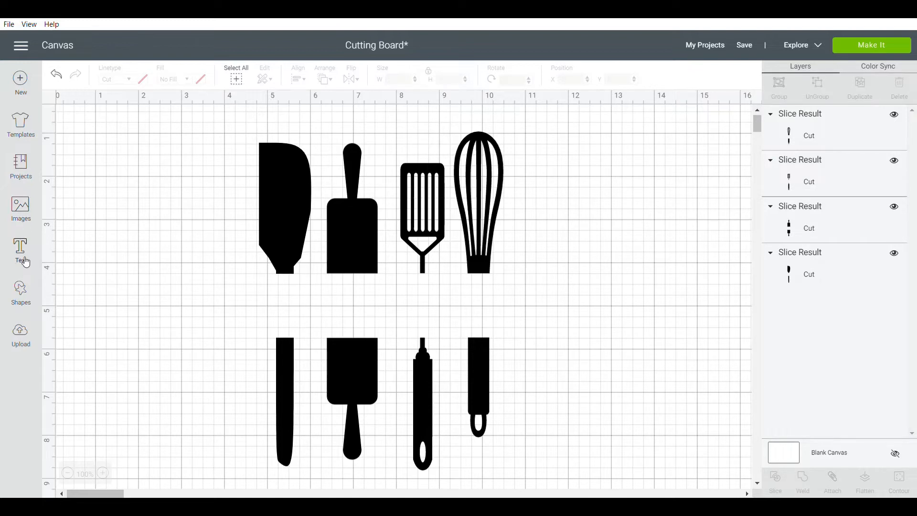
Insert another square and place it in the empty area beside the whisk
left_click(28, 293)
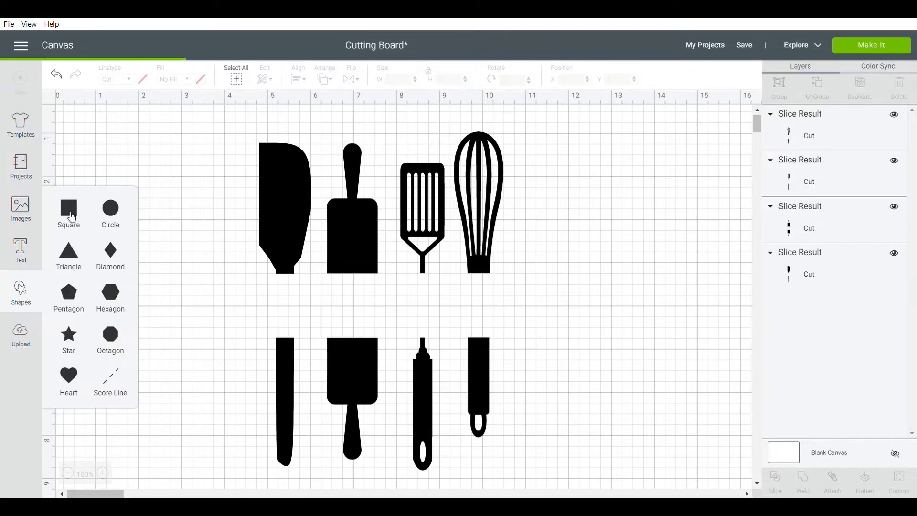
left_click(69, 208)
left_click_drag(253, 302, 620, 281)
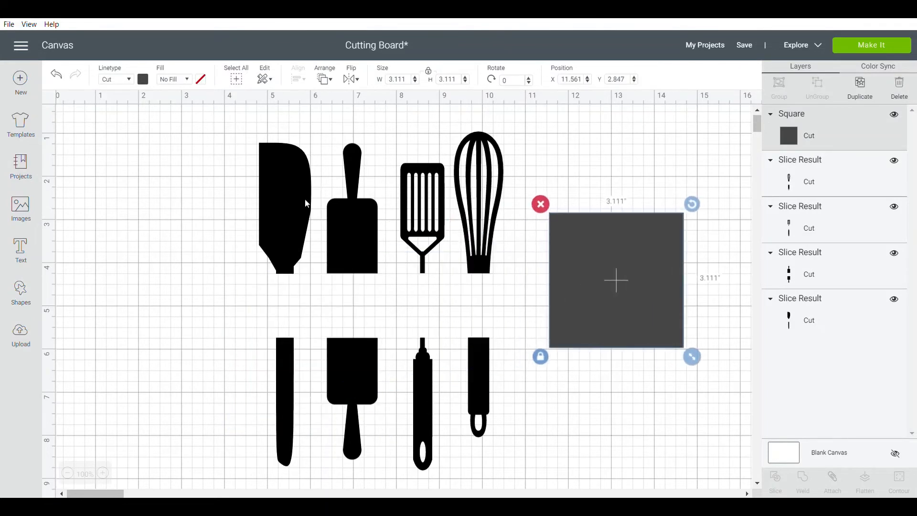
Duplicate the square, offset the copy slightly below the original's upper edge, and stretch it unlocked to about 3.5 by 3.22 inches
left_click(860, 86)
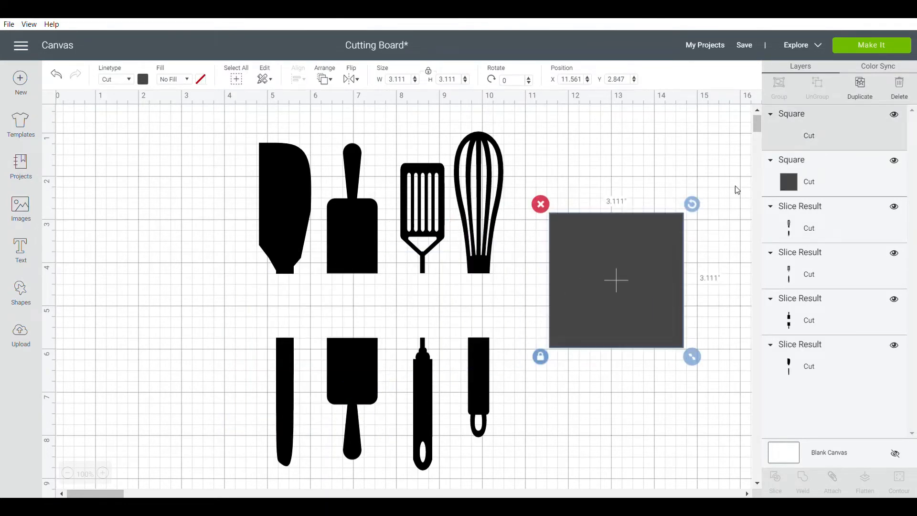
left_click_drag(638, 301, 614, 288)
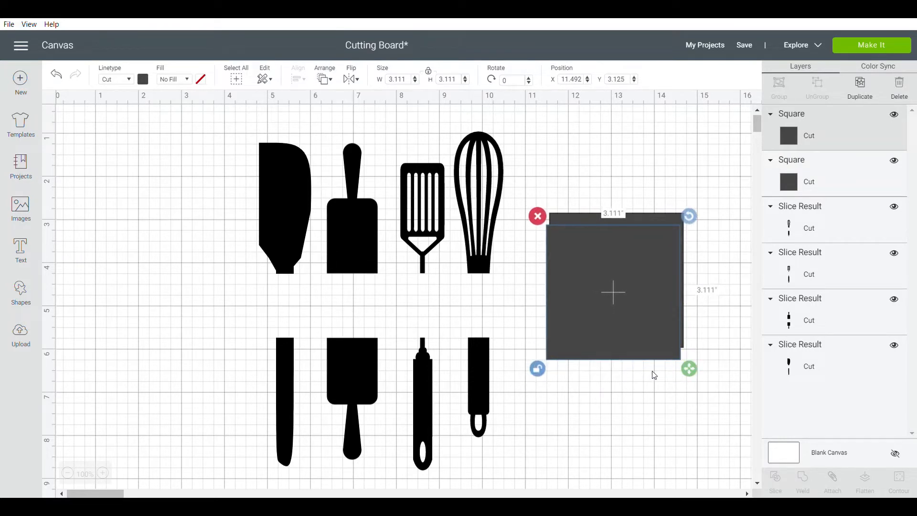
left_click_drag(689, 372, 705, 377)
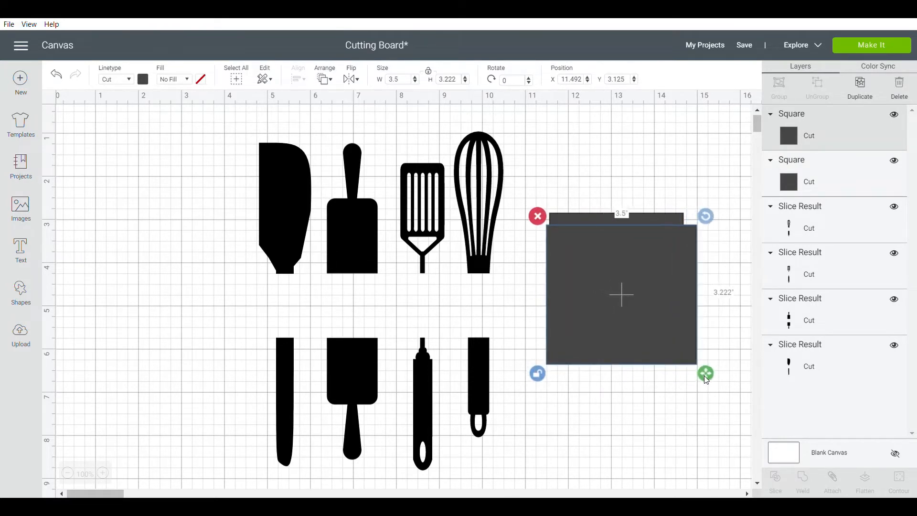
Slice the two overlapping squares and delete every piece except the thin strip along the upper edge
left_click(598, 182)
left_click(631, 253)
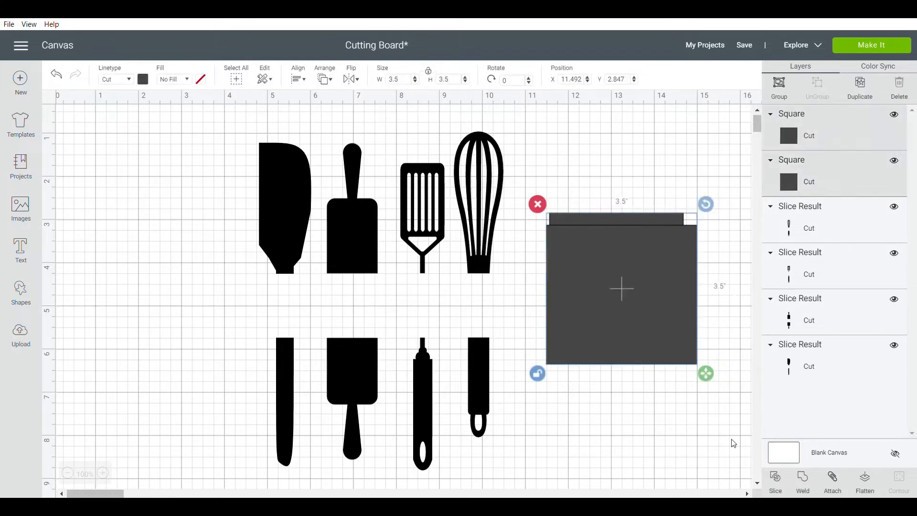
left_click(775, 482)
left_click(639, 312)
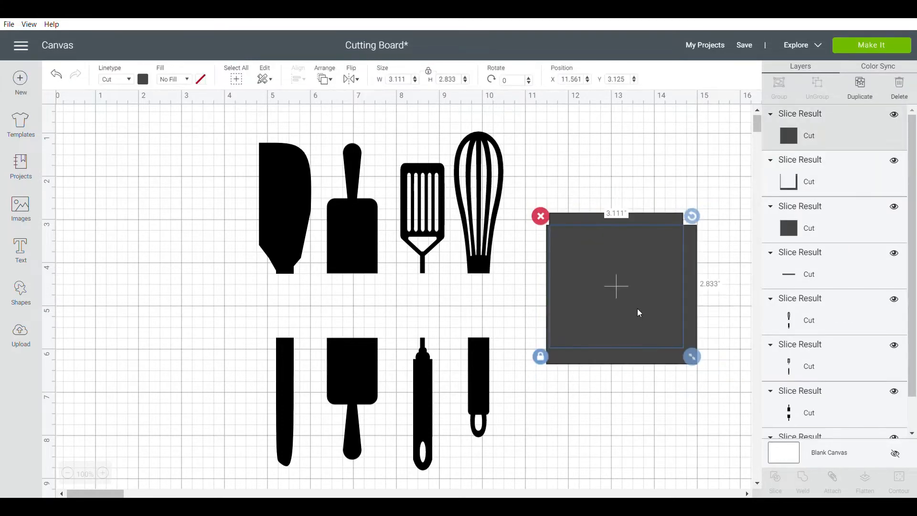
key("Delete")
left_click(639, 313)
key("Delete")
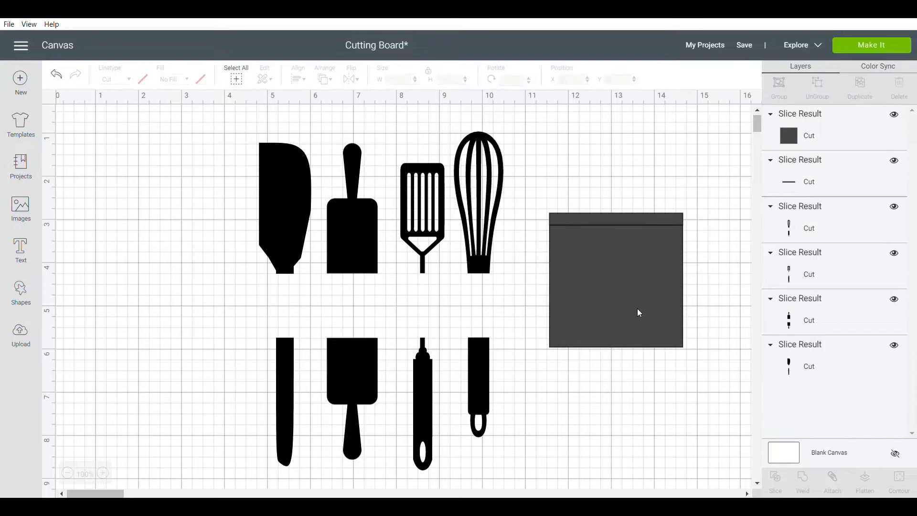
left_click(564, 309)
key("Delete")
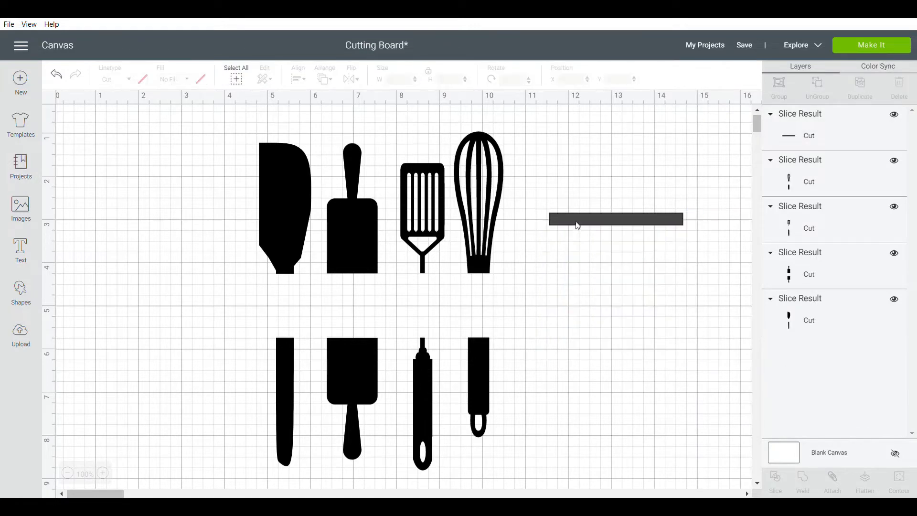
Move the thin strip to the upper edge of the gap and stretch it unlocked to about 8.28 by 0.32 inches across all utensils
left_click_drag(578, 226, 220, 281)
left_click_drag(219, 282, 219, 283)
left_click(174, 296)
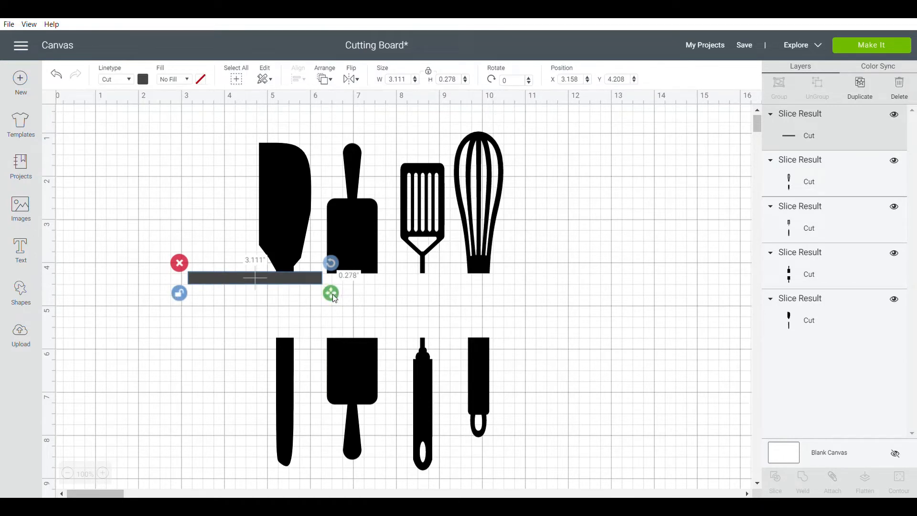
left_click_drag(331, 293, 547, 277)
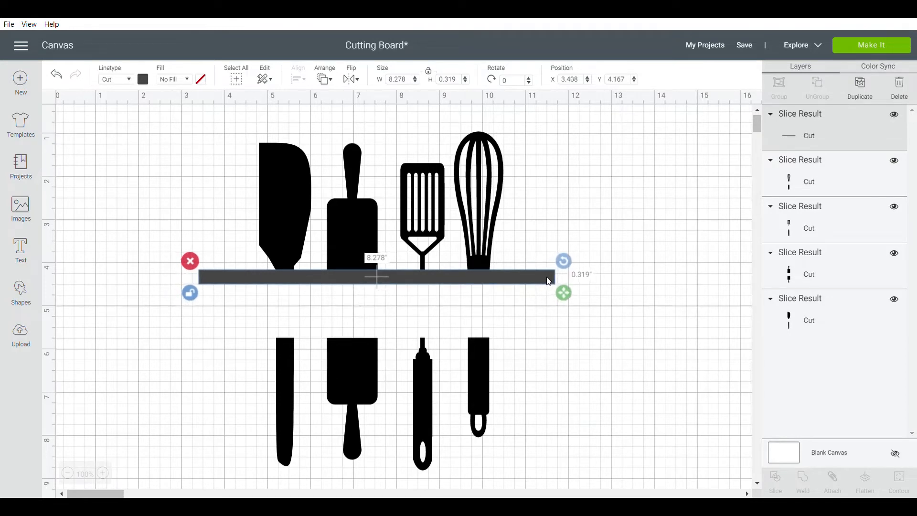
Duplicate the thin bar and align the copy directly below it along the lower edge of the gap, at about X 3.408, Y 5.667
left_click(556, 315)
left_click(514, 274)
left_click(858, 94)
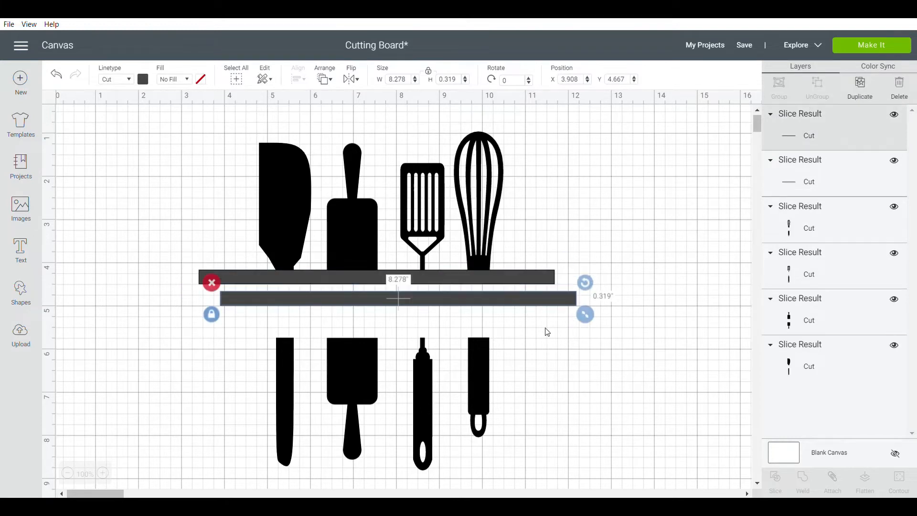
left_click_drag(537, 303, 514, 344)
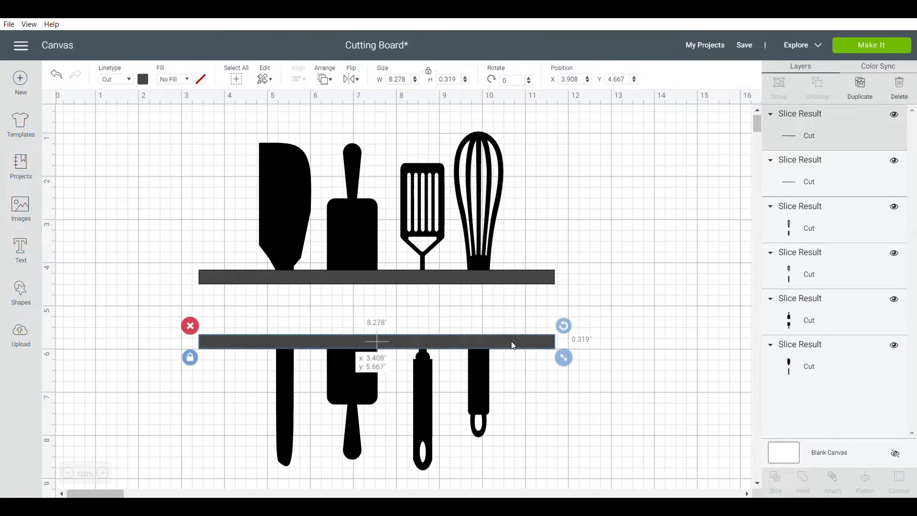
left_click_drag(513, 345, 514, 344)
left_click(665, 400)
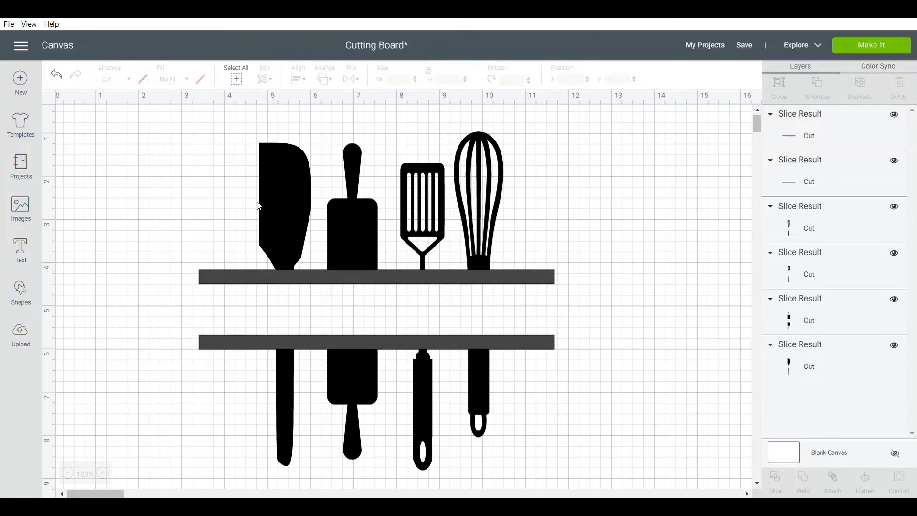
Attach the two bars together with the spatula and rolling pin silhouettes
left_click_drag(176, 152, 470, 471)
left_click(834, 479)
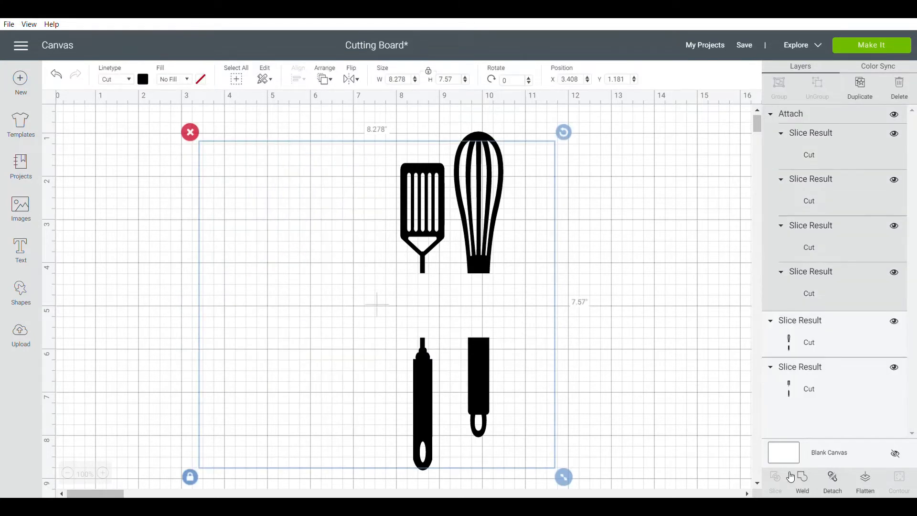
left_click(663, 322)
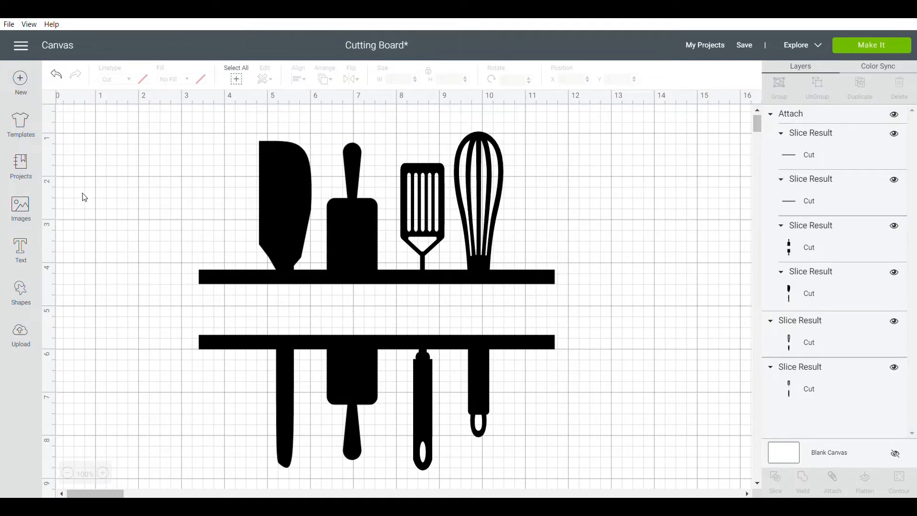
Add a text object with the family surname and place it in the gap between the two bars
left_click(20, 248)
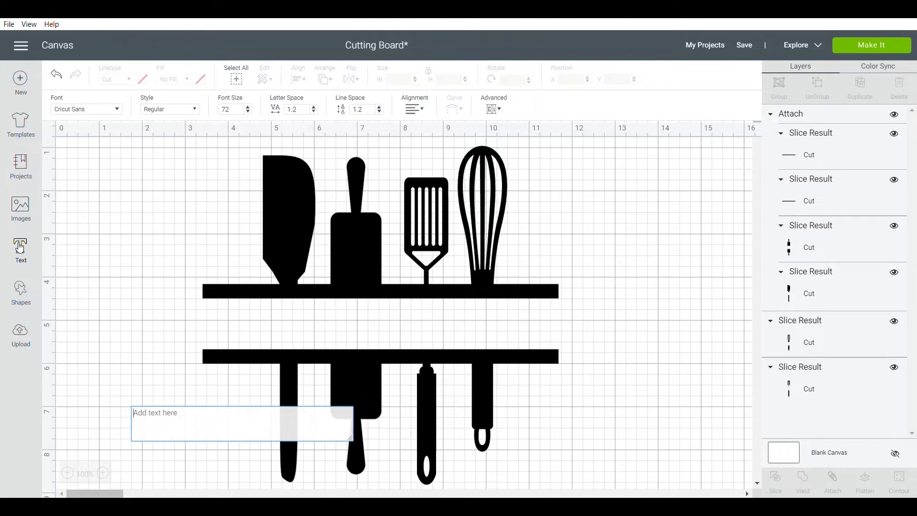
type("Cor")
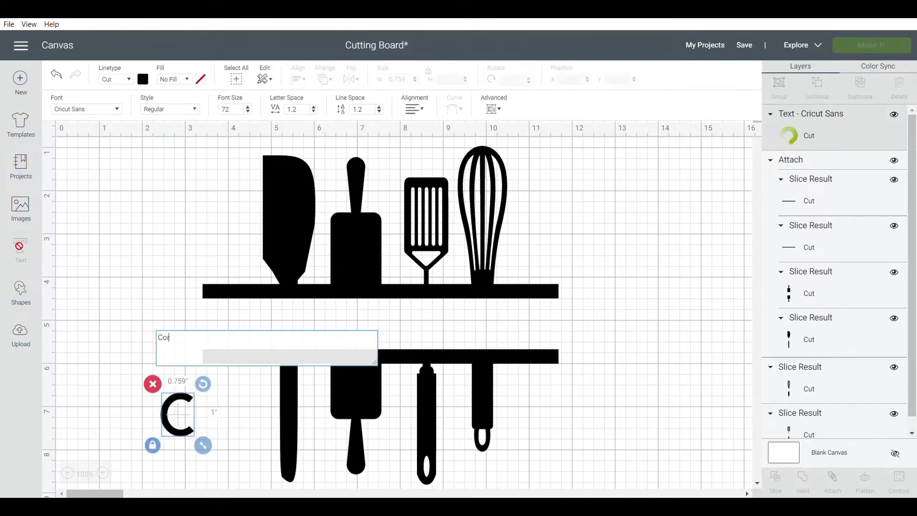
type("bett")
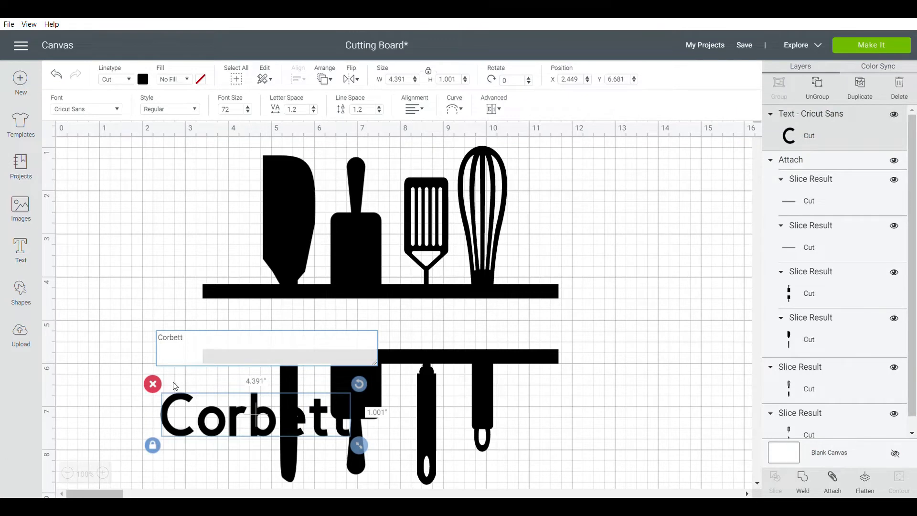
left_click_drag(185, 400, 272, 307)
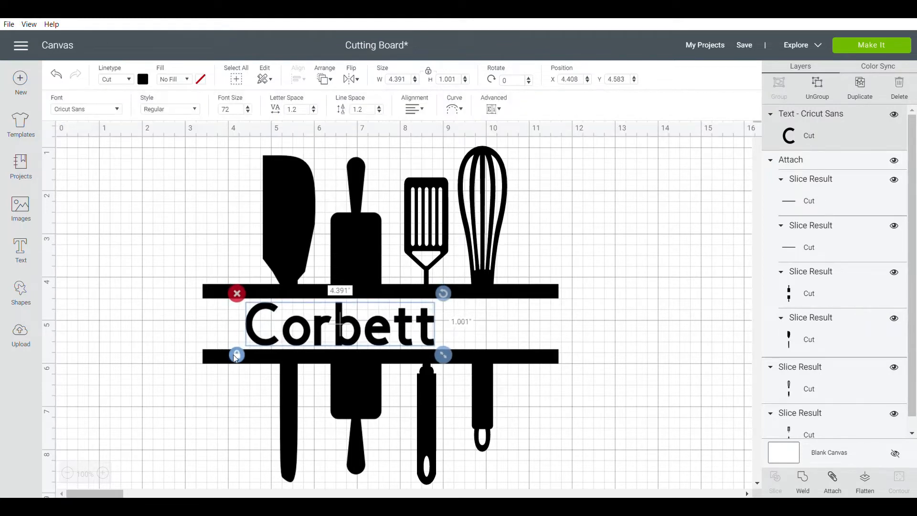
Stretch the surname unlocked to about 6.93 by 0.99 inches and center it between the bars
left_click(234, 355)
left_click_drag(443, 355, 555, 354)
left_click_drag(531, 323, 518, 323)
left_click(618, 317)
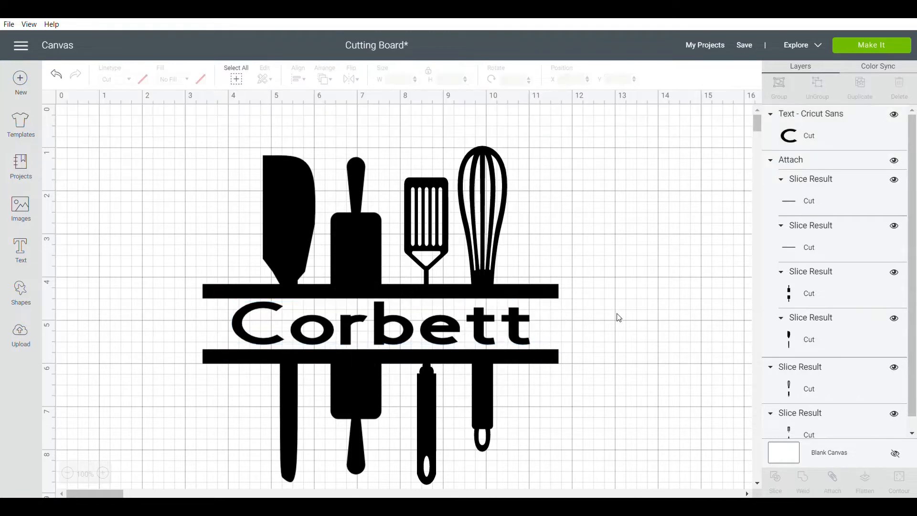
Reduce the surname's letter spacing to 0.3
right_click(396, 327)
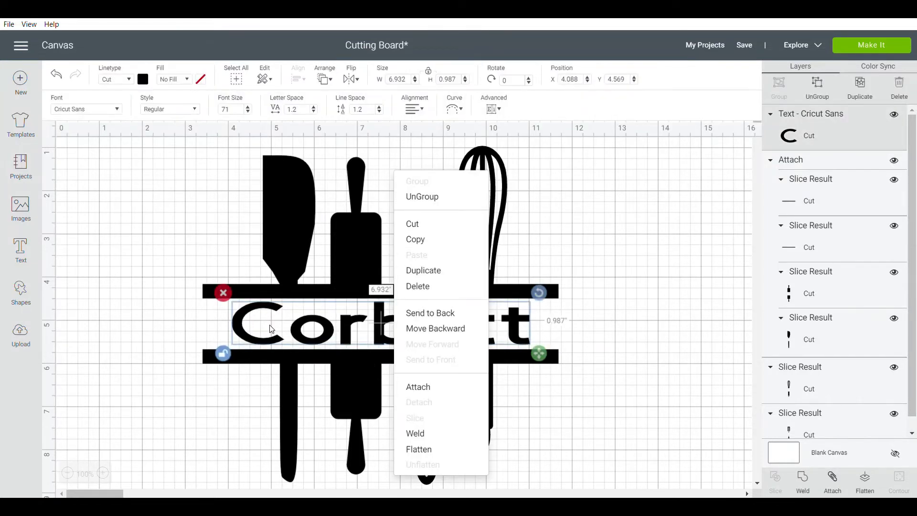
left_click(314, 112)
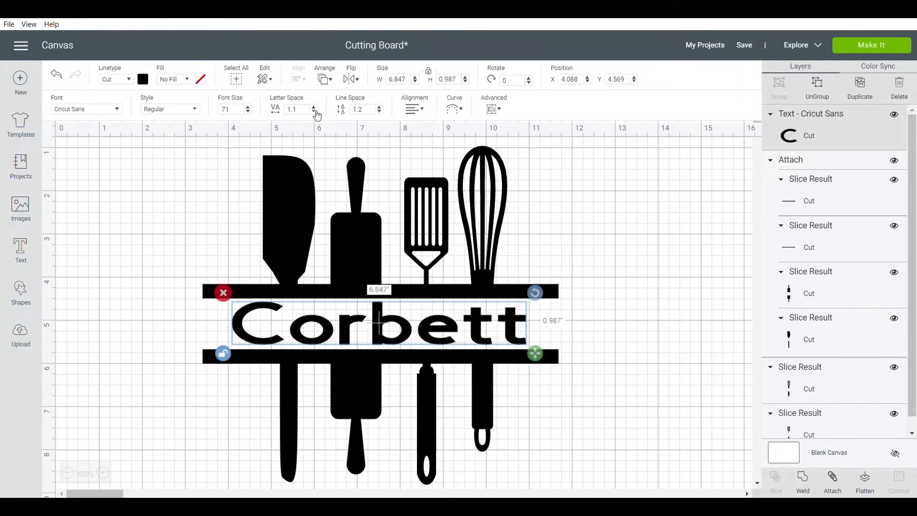
left_click(314, 112)
left_click(314, 112)
left_click(314, 112)
left_click(314, 112)
left_click(314, 111)
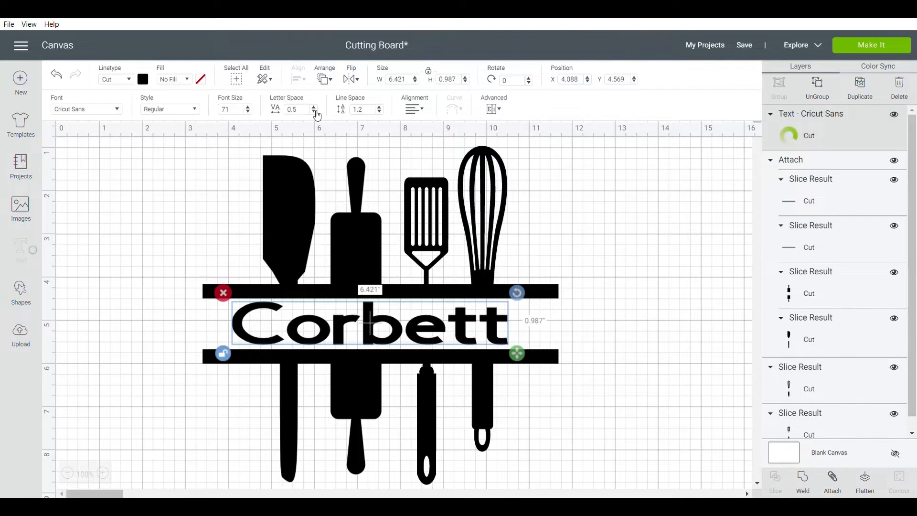
left_click(314, 111)
left_click(314, 111)
left_click(315, 111)
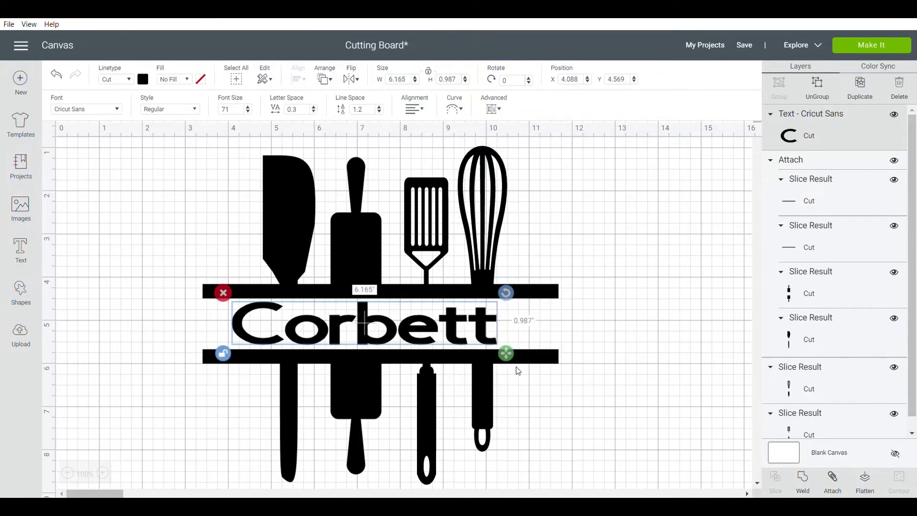
Widen the tightened surname to fill most of the bars' length and recenter it in the gap
left_click_drag(509, 354, 539, 352)
left_click(533, 317)
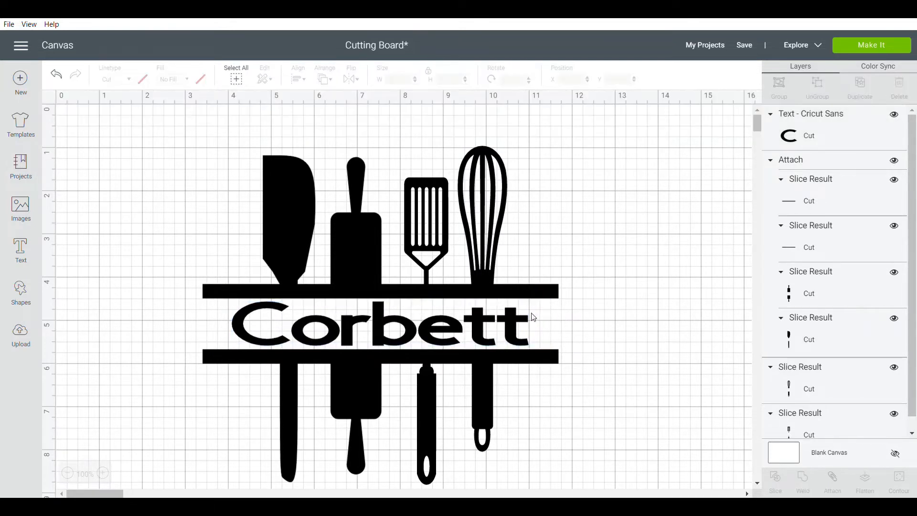
left_click_drag(519, 320, 515, 319)
left_click(651, 368)
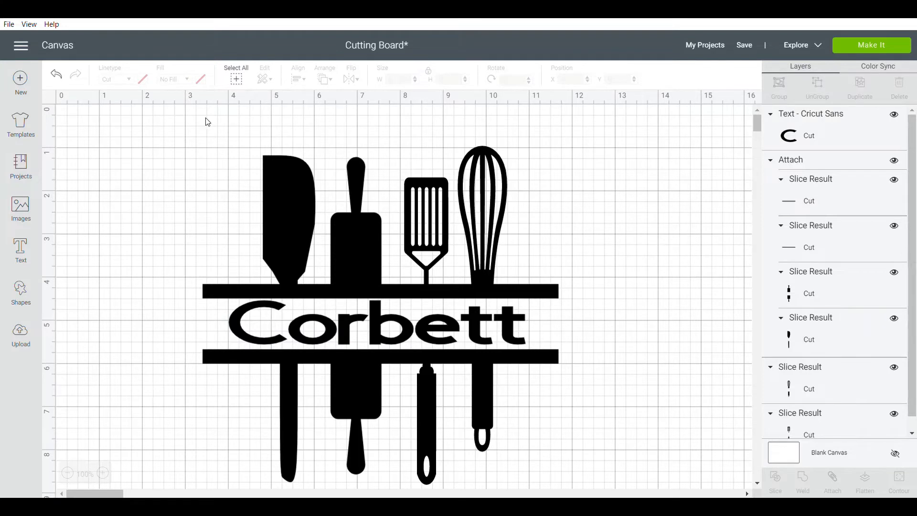
Attach all utensils, bars and the surname into one design and move it to about X 4.381, Y 0.53
left_click_drag(224, 155, 510, 363)
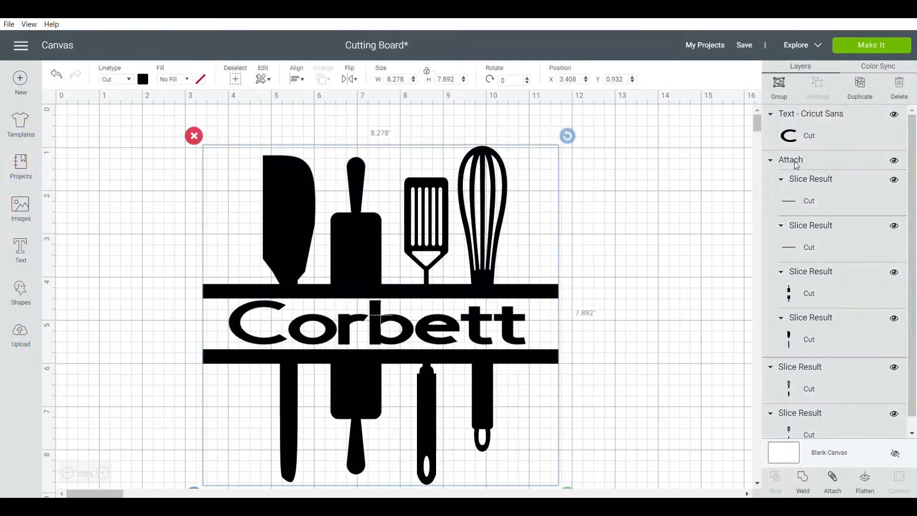
left_click(833, 485)
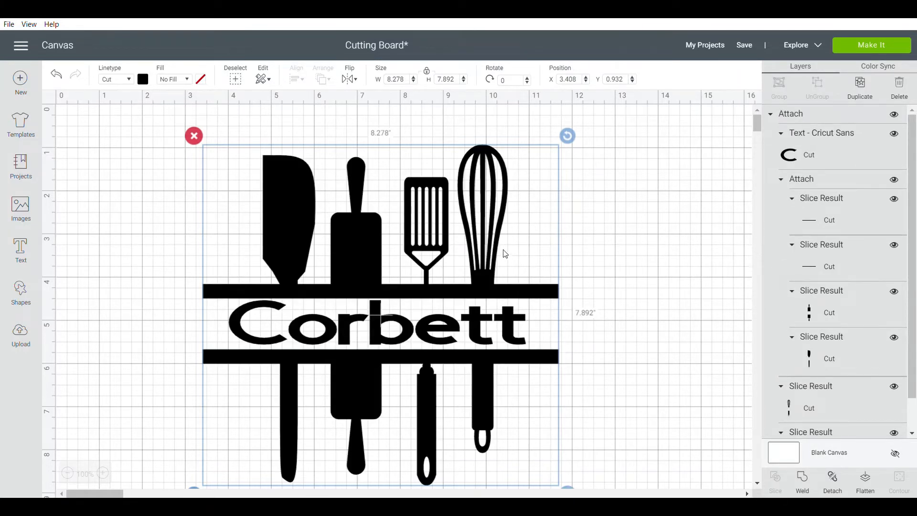
left_click_drag(545, 225, 590, 206)
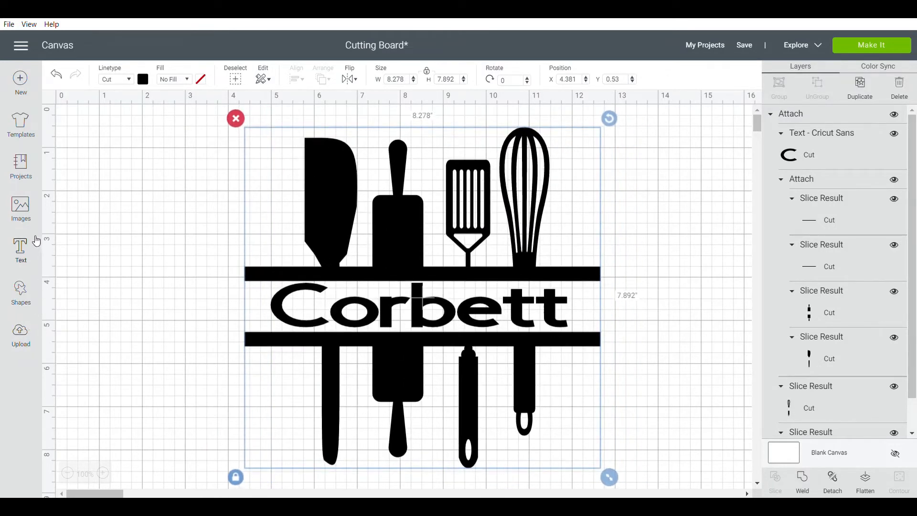
Clear the previous search in the image library and search for "swirls"
left_click(24, 215)
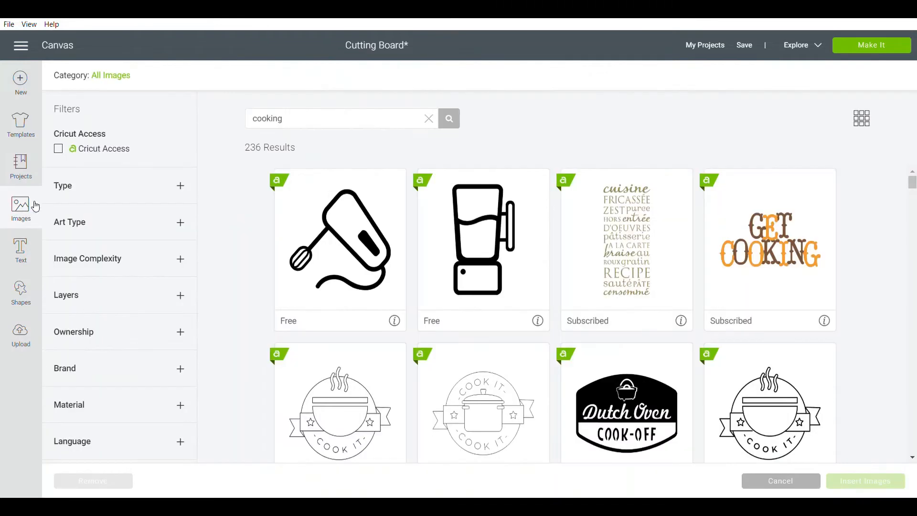
left_click(428, 119)
left_click(385, 120)
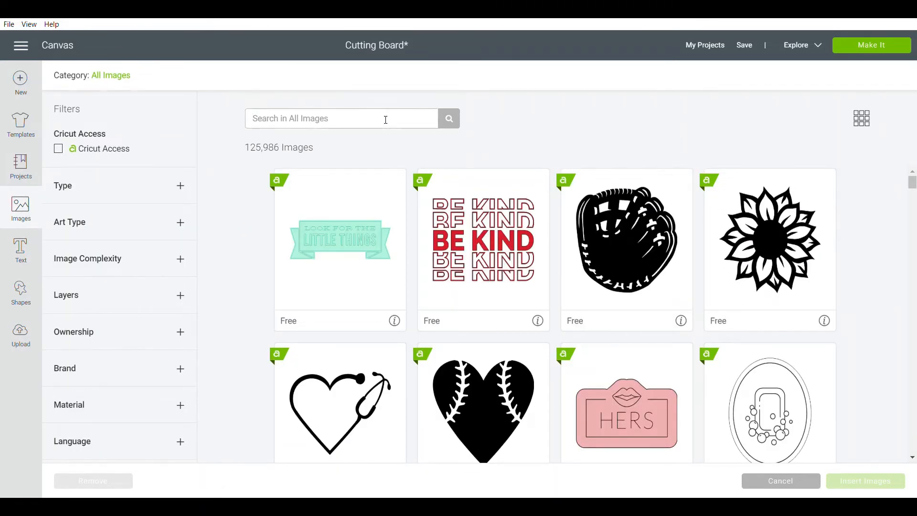
type("swirls")
key("Return")
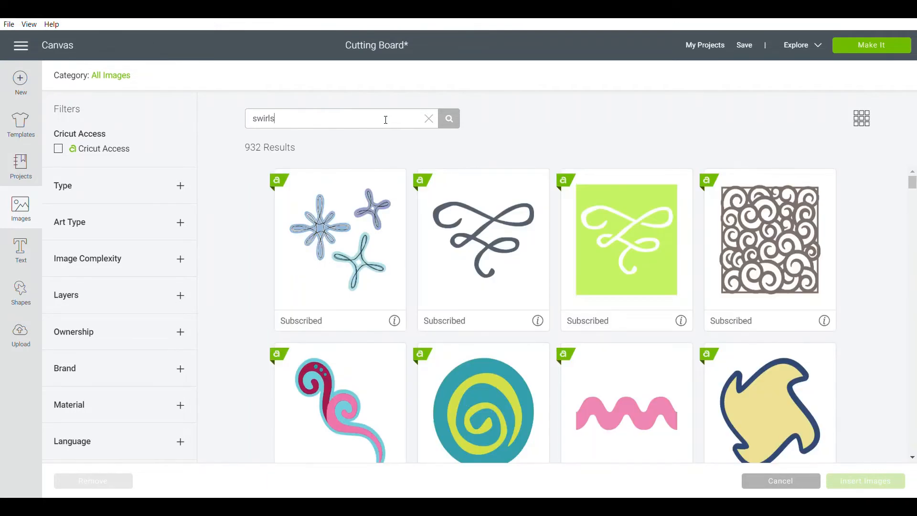
Browse the swirl images and select the yellow leafy flourish with the large curl for insertion
scroll(582, 351, "down", 3)
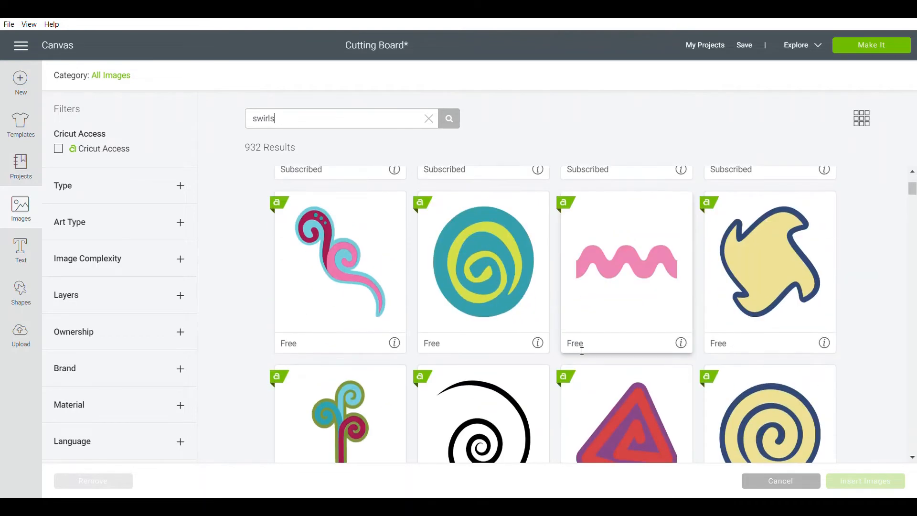
scroll(581, 351, "down", 12)
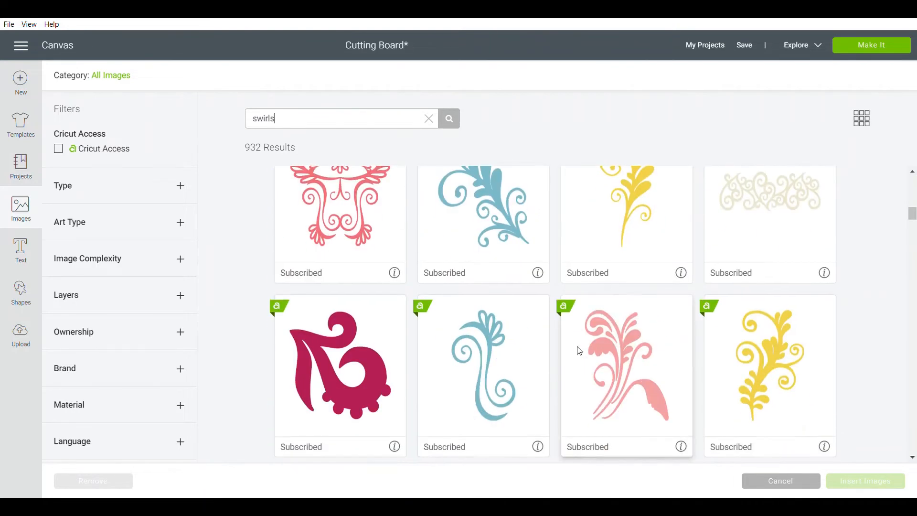
scroll(579, 351, "up", 2)
scroll(579, 350, "down", 3)
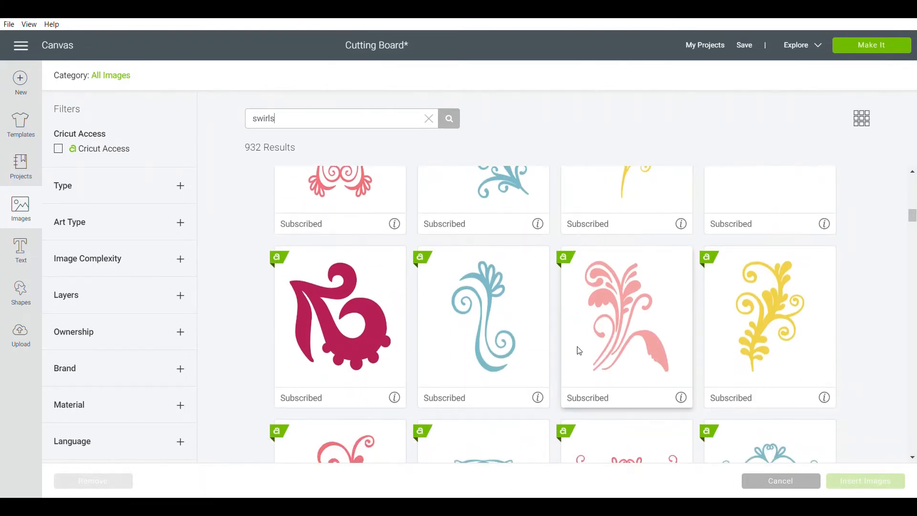
scroll(579, 351, "down", 7)
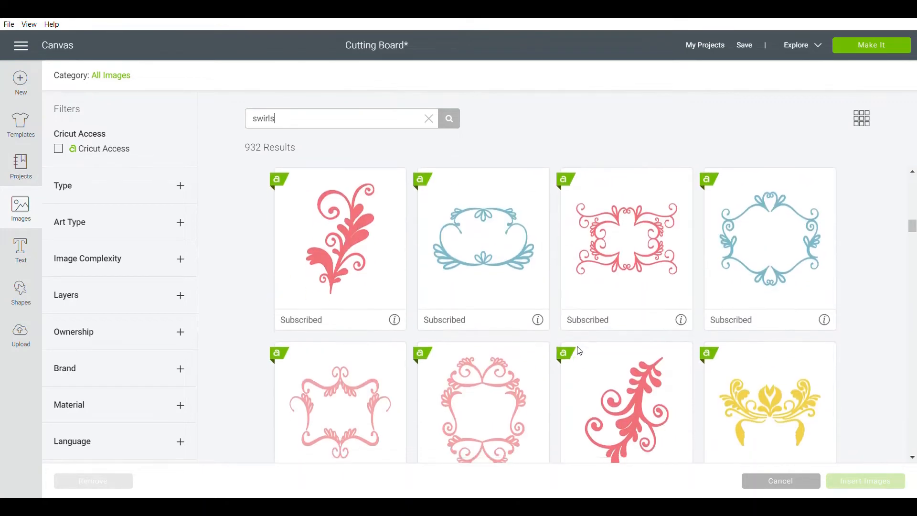
scroll(579, 351, "down", 10)
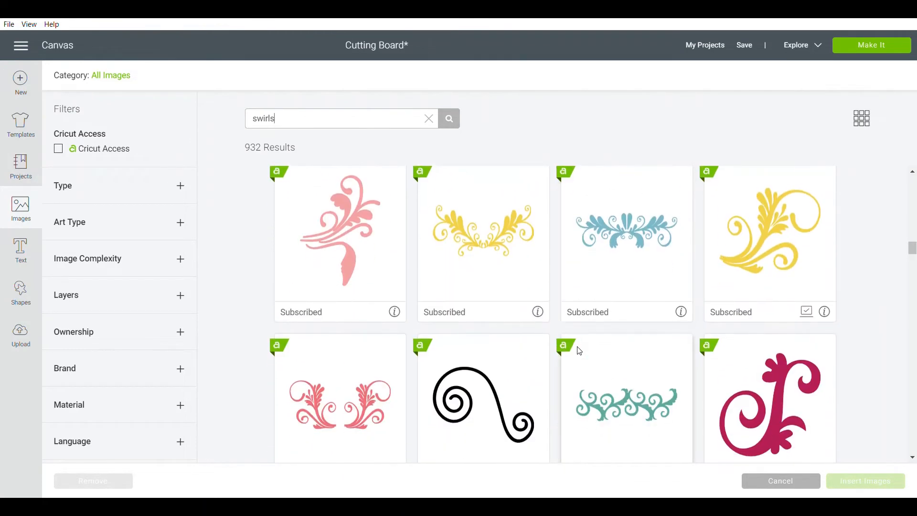
left_click(750, 277)
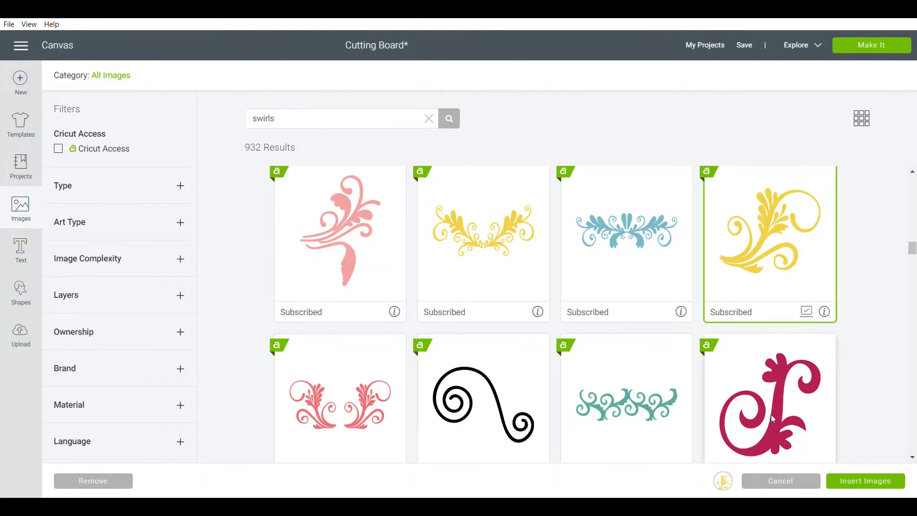
Browse the swirl images, add the pink swirl monogram letter C to the selection, and insert both chosen images onto the canvas
scroll(771, 414, "down", 8)
scroll(772, 419, "down", 12)
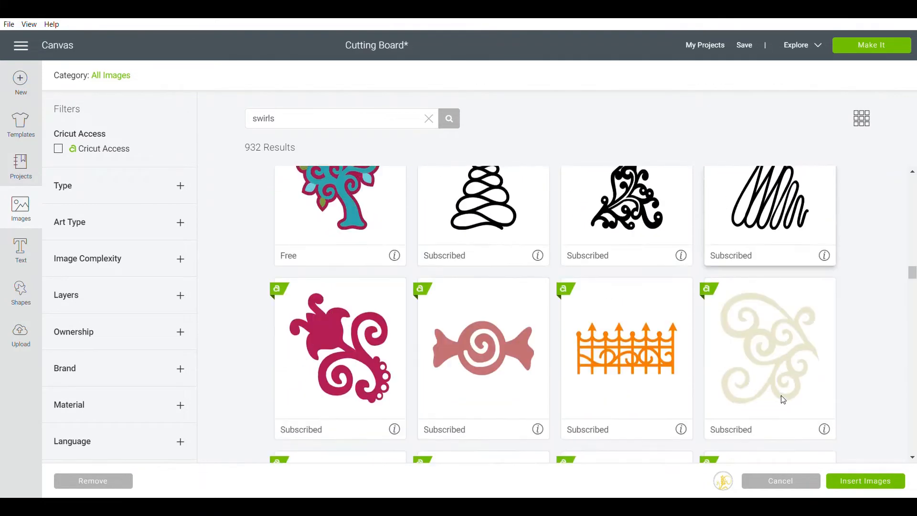
scroll(783, 399, "down", 15)
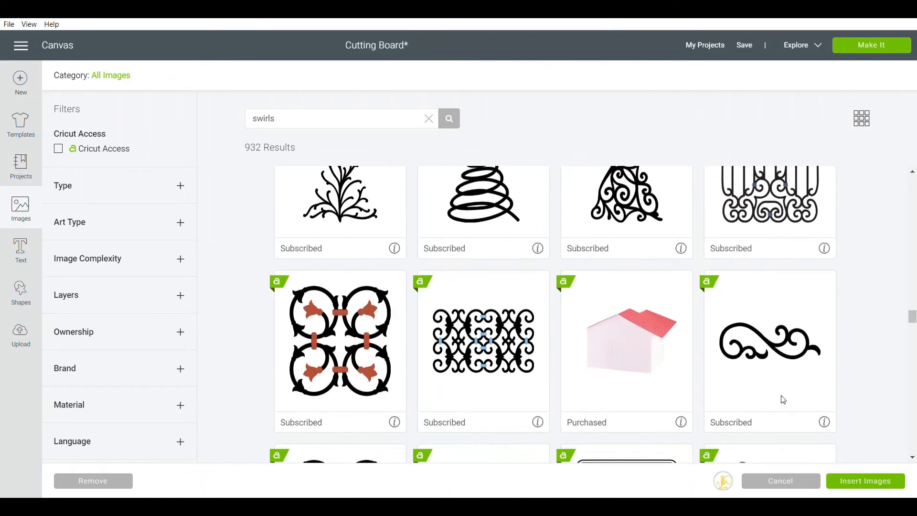
scroll(792, 386, "down", 8)
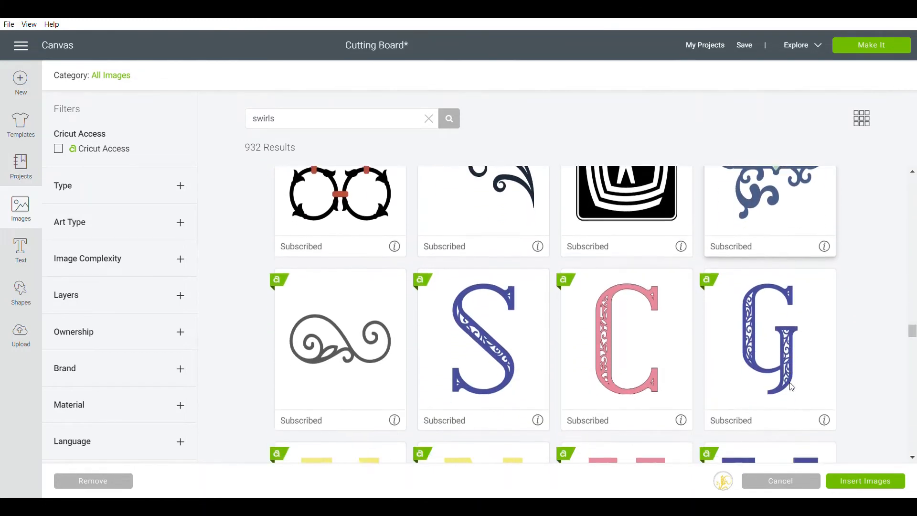
scroll(791, 386, "down", 10)
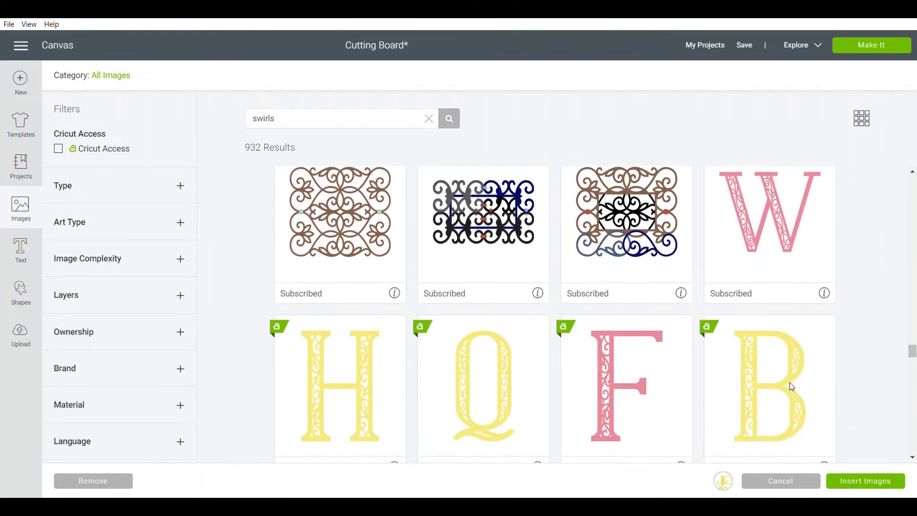
scroll(791, 386, "down", 10)
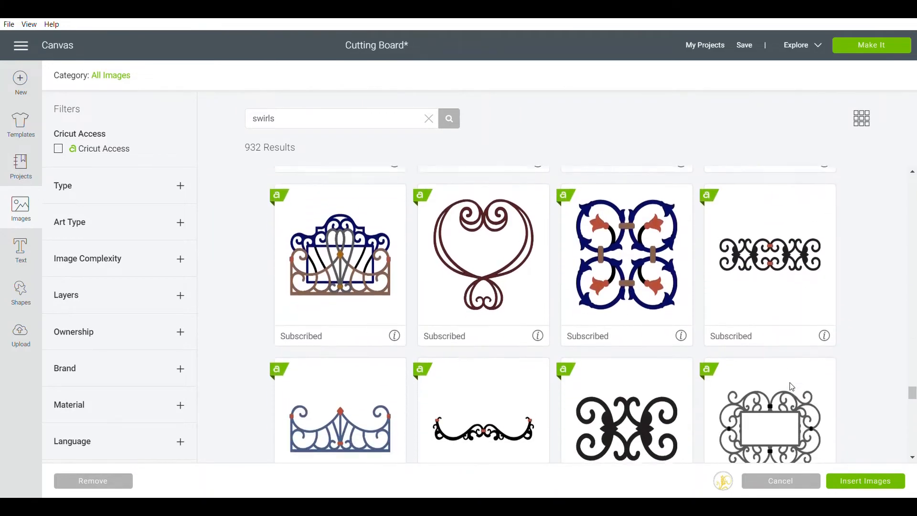
scroll(792, 386, "up", 10)
scroll(791, 386, "up", 10)
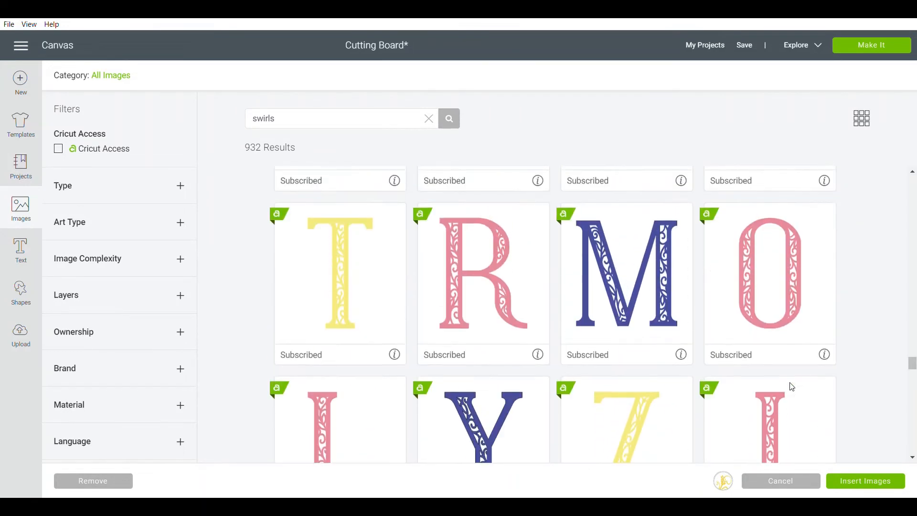
scroll(792, 387, "up", 5)
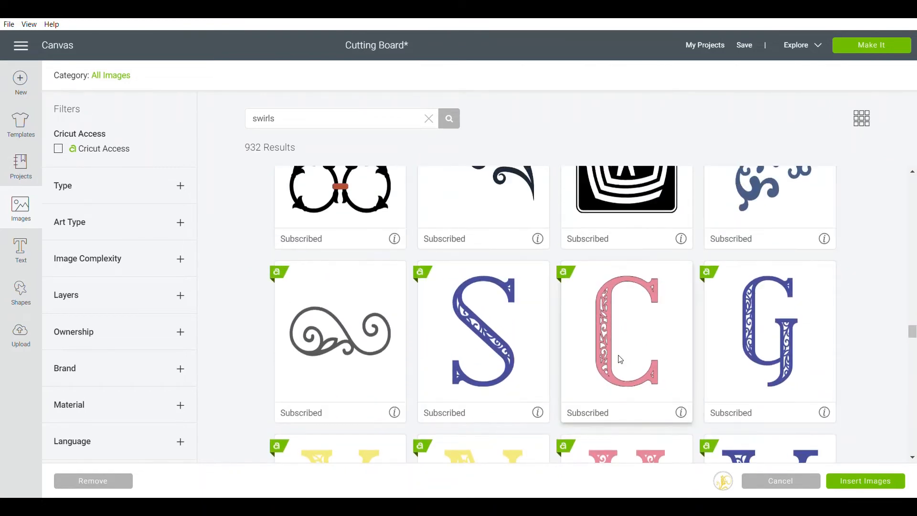
left_click(605, 353)
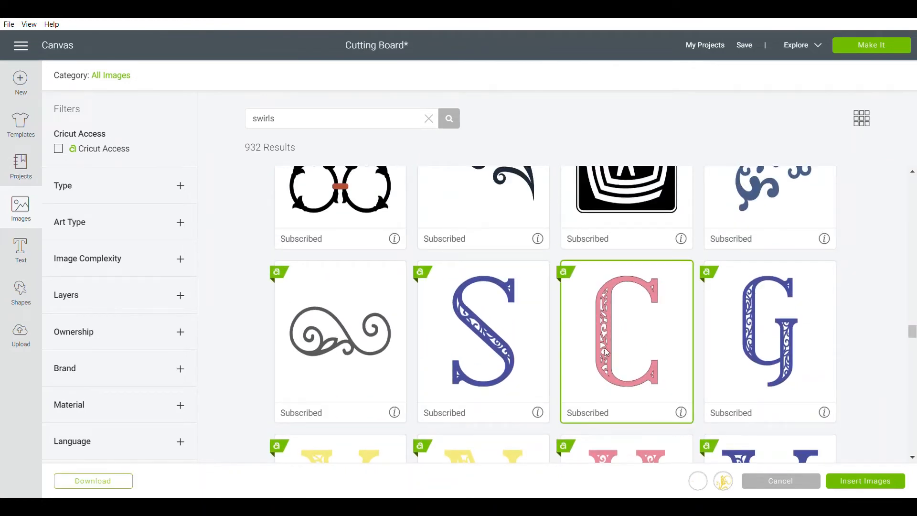
left_click(865, 480)
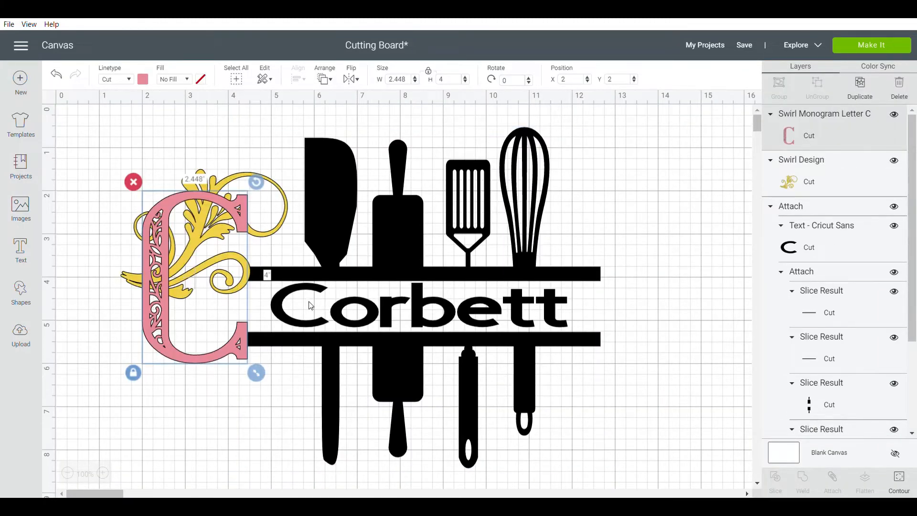
Detach the combined design so that the surname text is separate from the utensils and bars
left_click(326, 311)
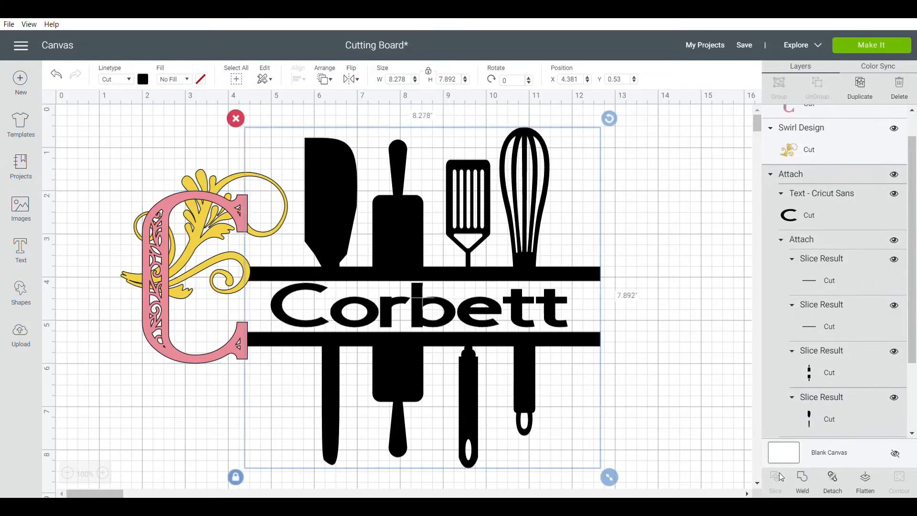
left_click(840, 484)
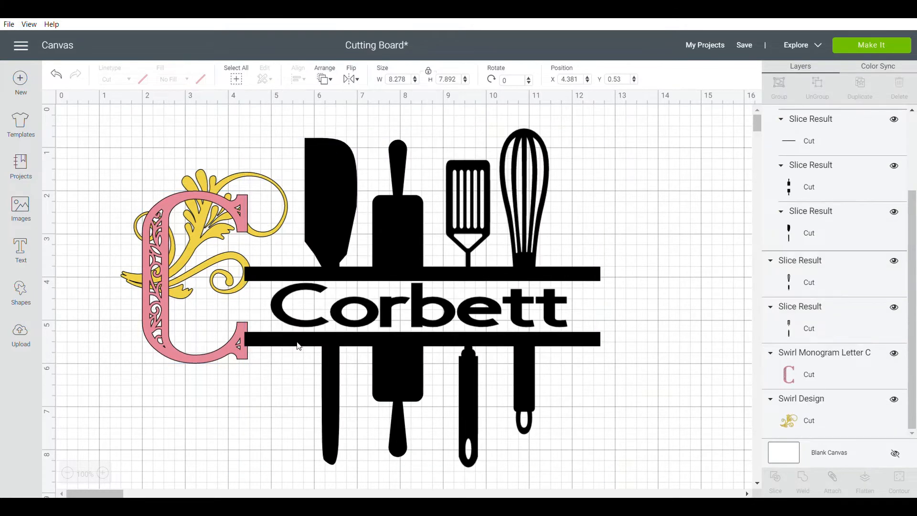
left_click(314, 315)
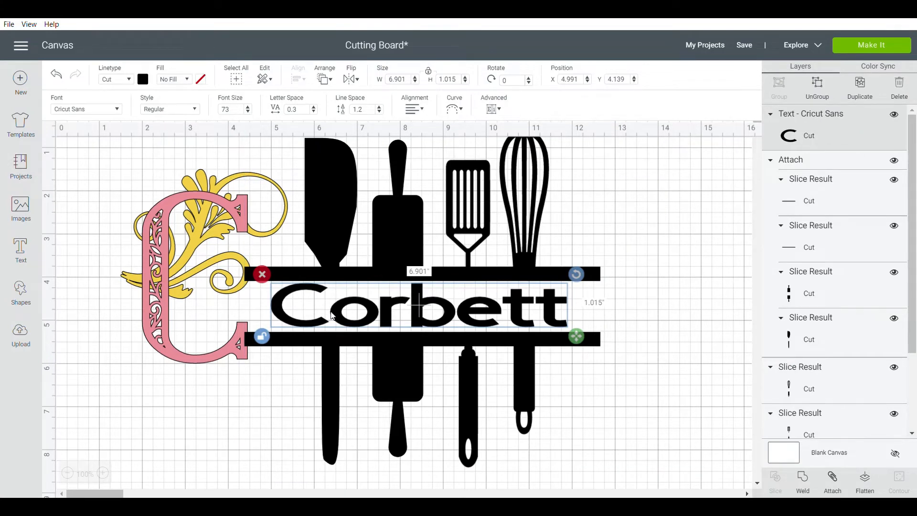
left_click(333, 315)
left_click(627, 320)
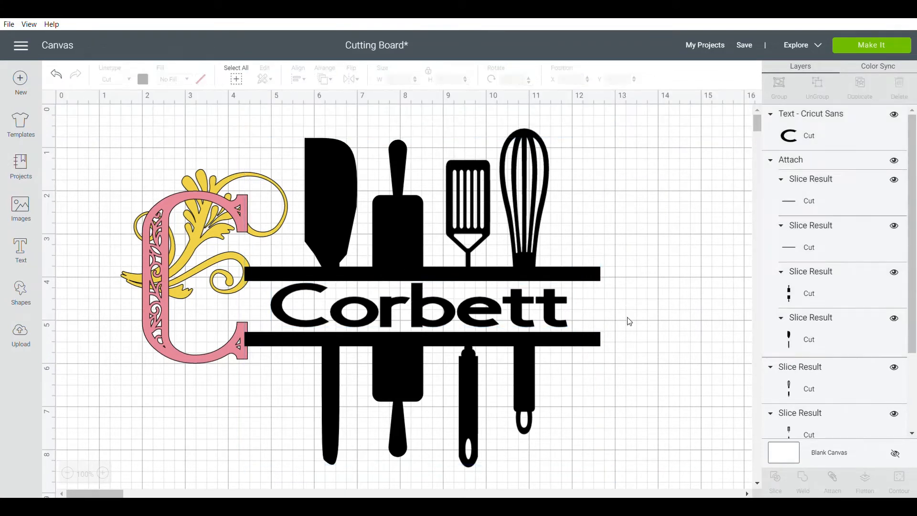
Remove the first letter from the surname text and move the remaining letters along the gap to about X 6.56, Y 4.111
left_click(524, 311)
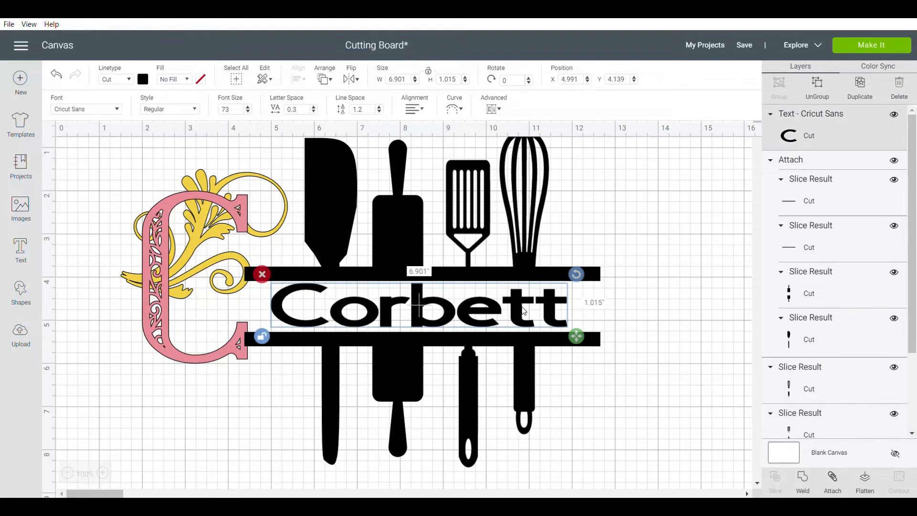
double_click(523, 311)
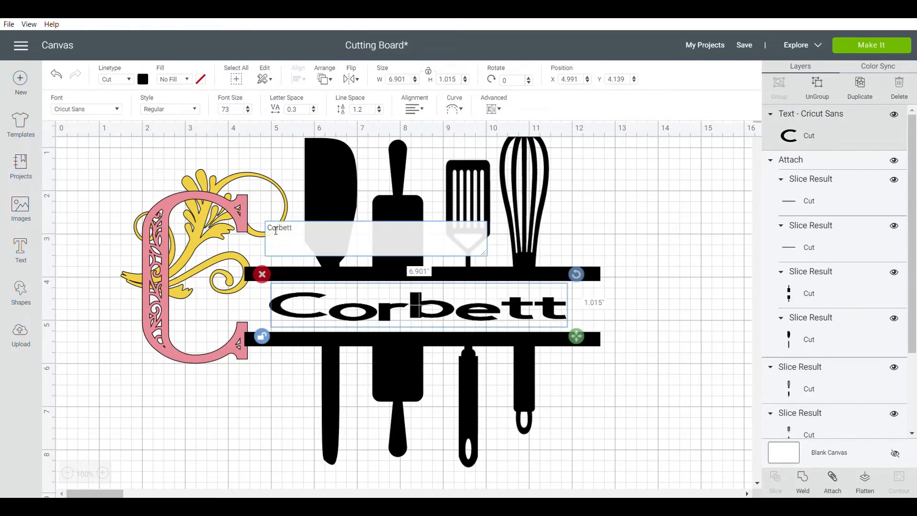
key("BackSpace")
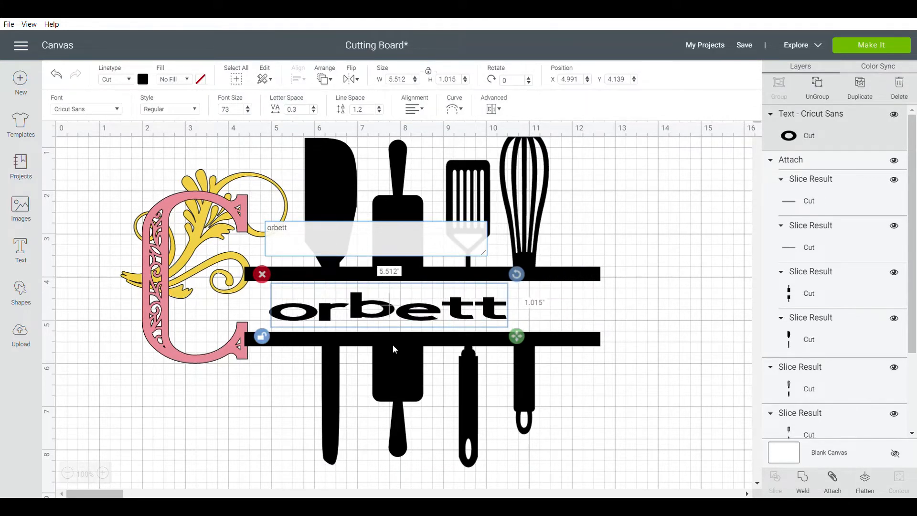
left_click_drag(389, 308, 459, 307)
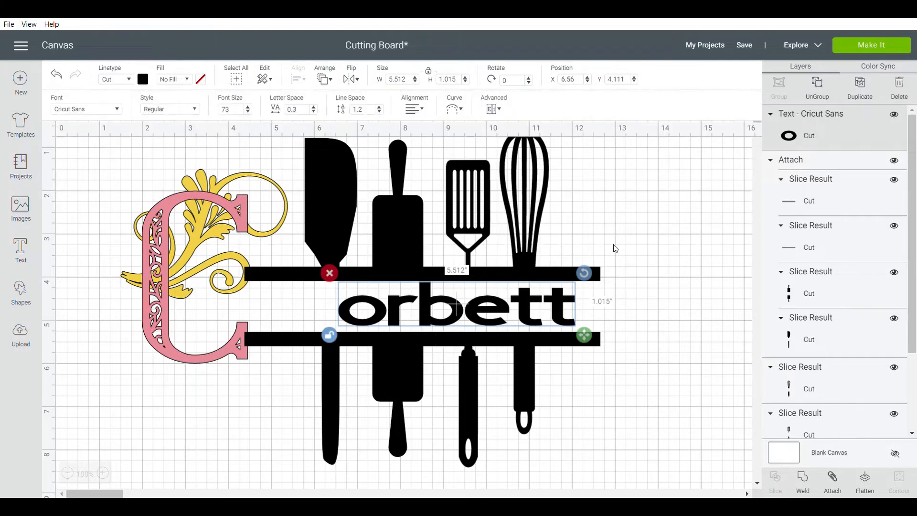
left_click(640, 234)
Resize the pink monogram C without locked proportions to about 1.087 by 1.097 inches and place it before the surname's remaining letters
left_click_drag(168, 210, 259, 292)
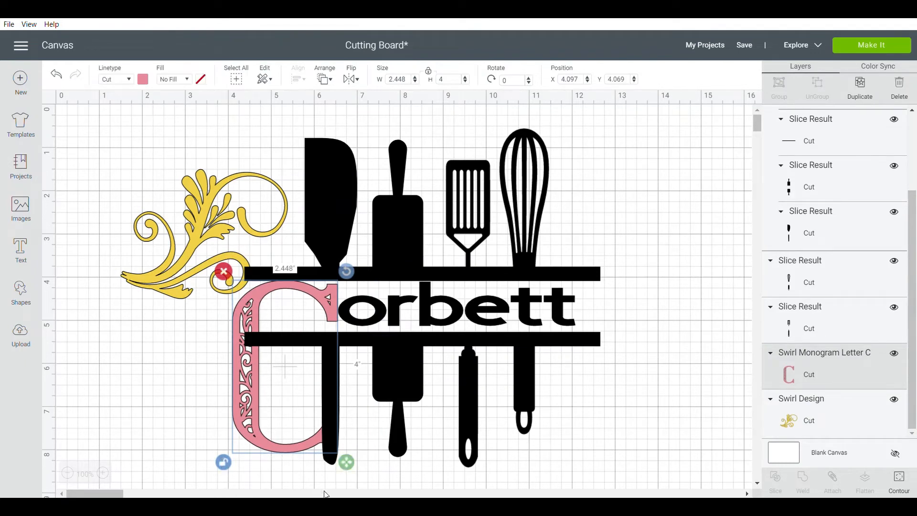
left_click_drag(327, 452, 285, 336)
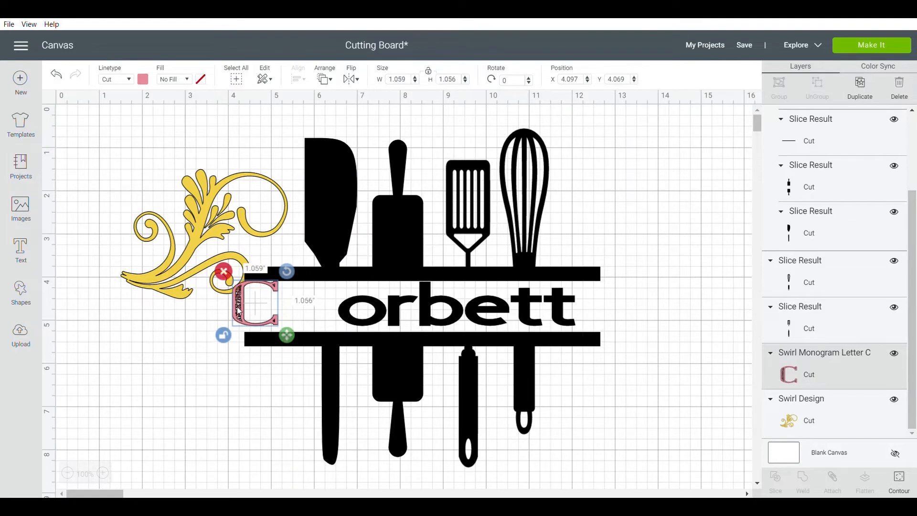
left_click_drag(241, 309, 294, 310)
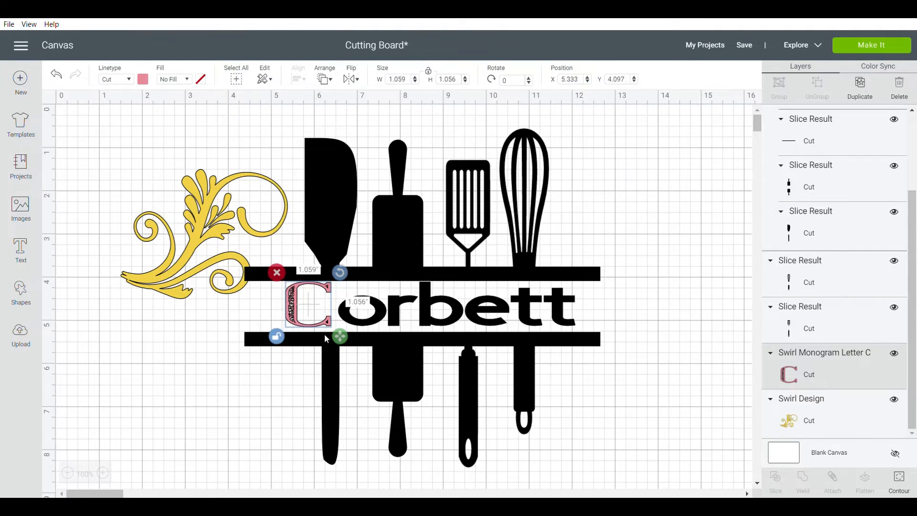
left_click_drag(340, 341, 341, 345)
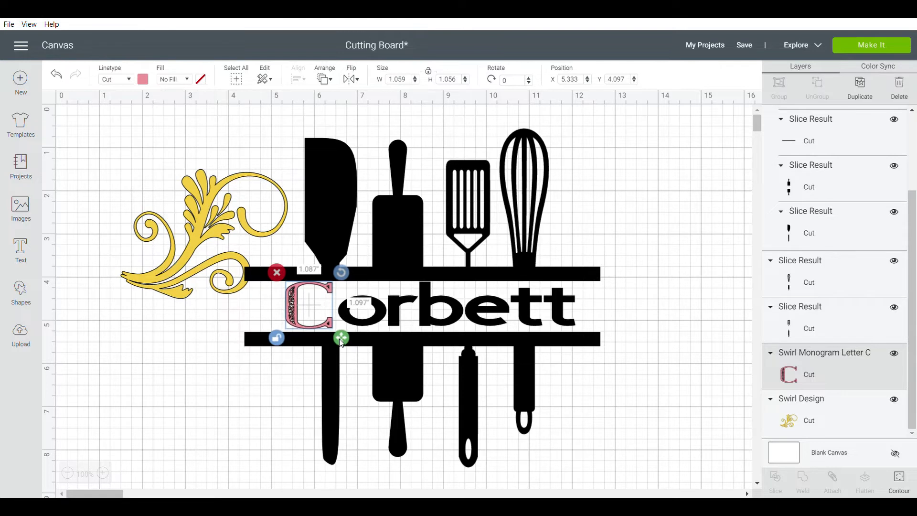
left_click(610, 392)
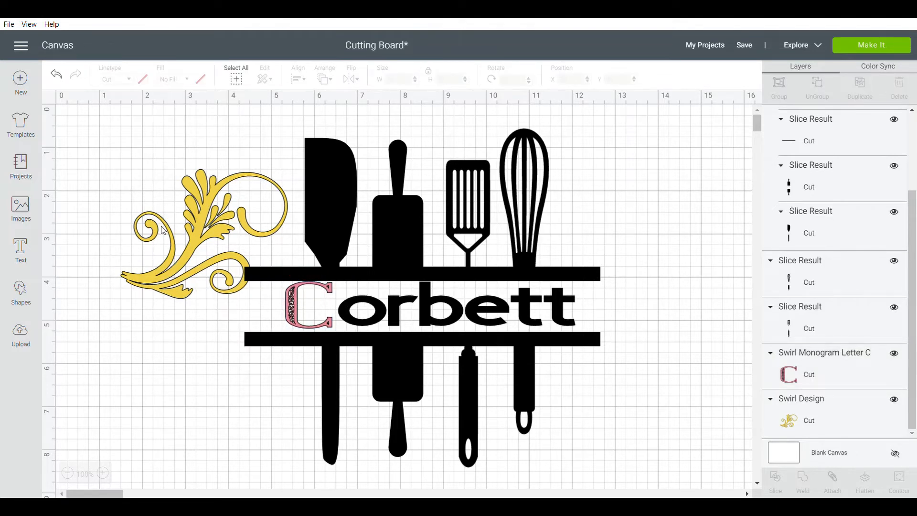
Move the yellow flourish beside the whisk above the upper bar, rotate it to about 349.99° and shrink it to about 2.869 by 2.557 inches
left_click_drag(187, 247, 629, 225)
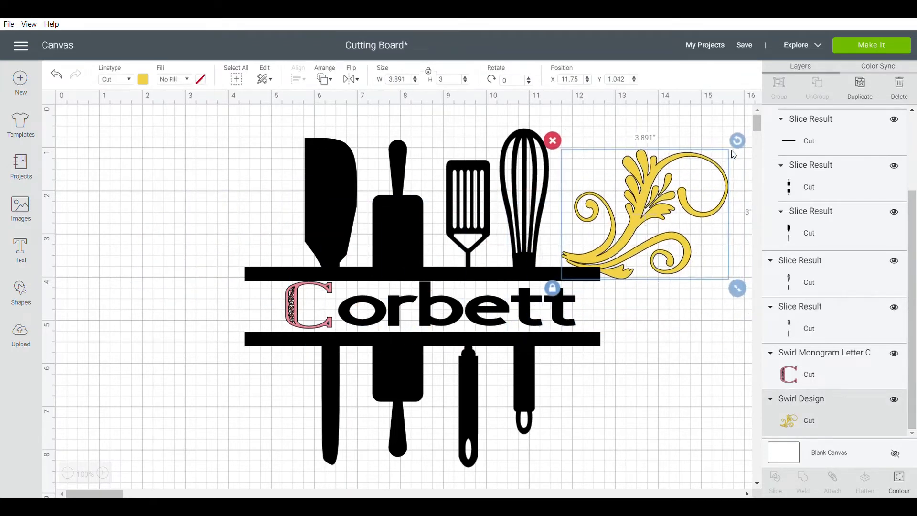
left_click_drag(738, 141, 723, 125)
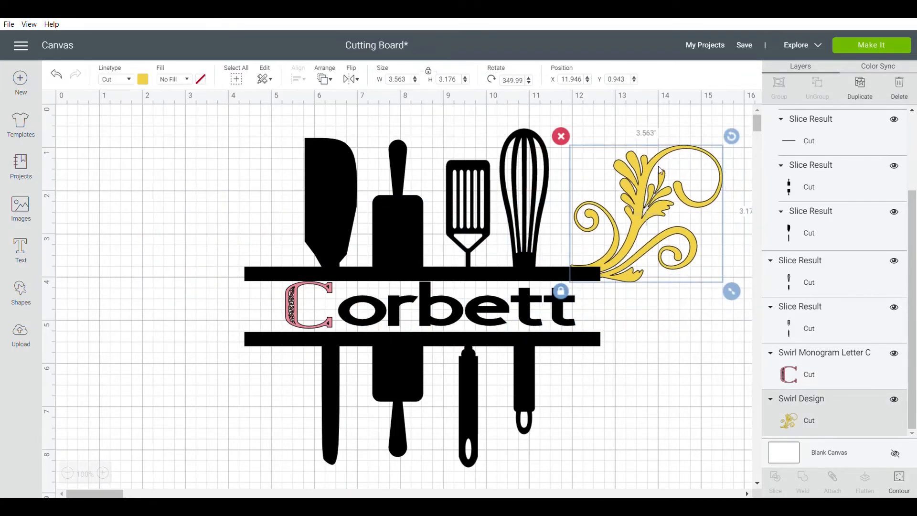
left_click_drag(658, 165, 643, 148)
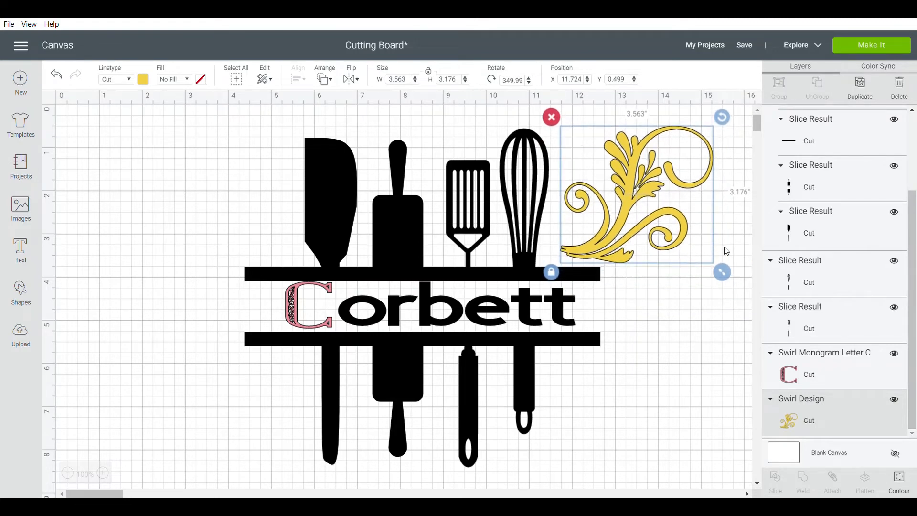
left_click_drag(722, 272, 694, 247)
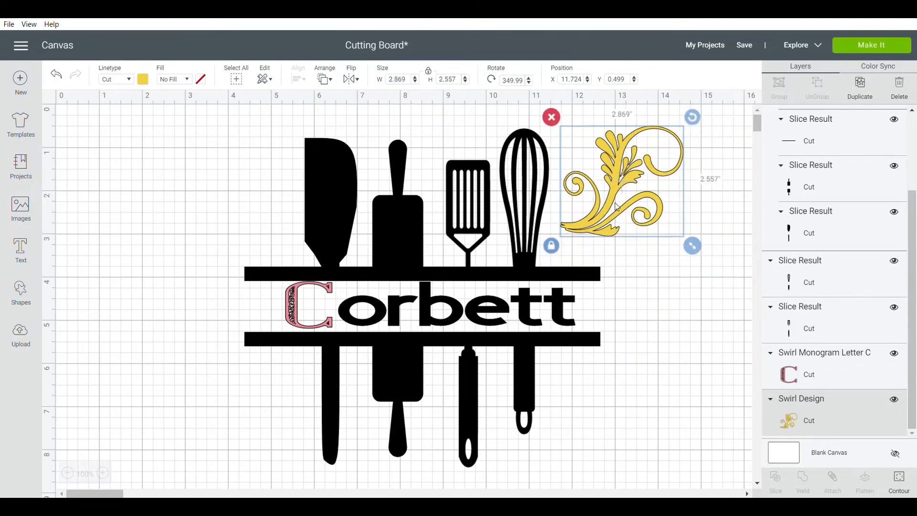
left_click_drag(606, 201, 610, 237)
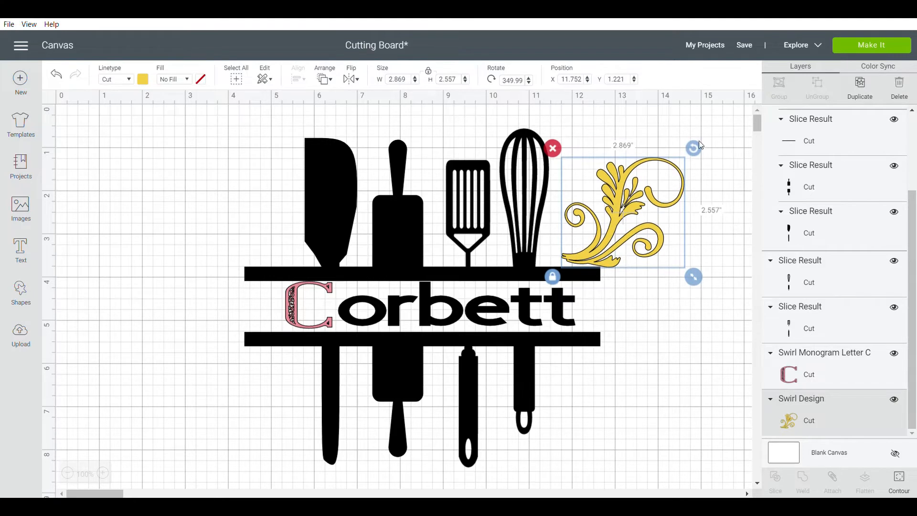
Rotate the yellow flourish further to about 329.48° and move it close against the whisk at about X 11.353, Y 0.869
left_click_drag(695, 145, 668, 129)
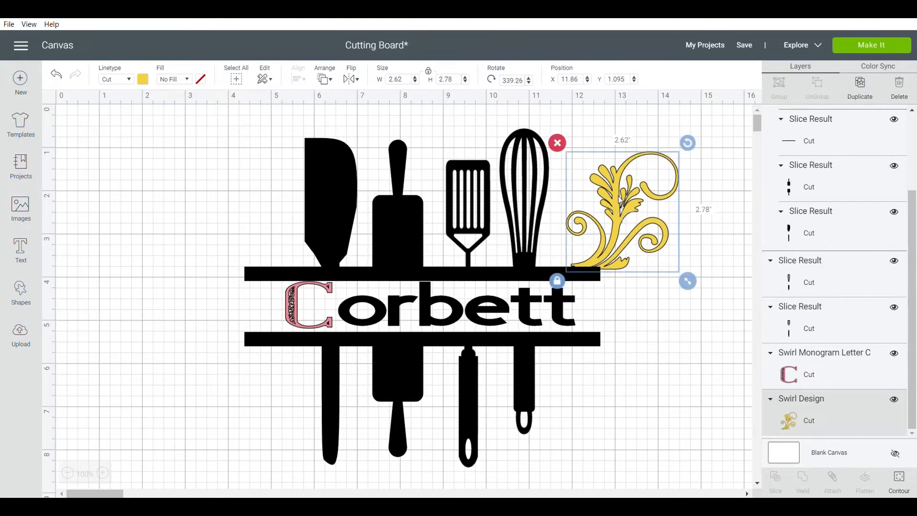
left_click_drag(619, 200, 606, 192)
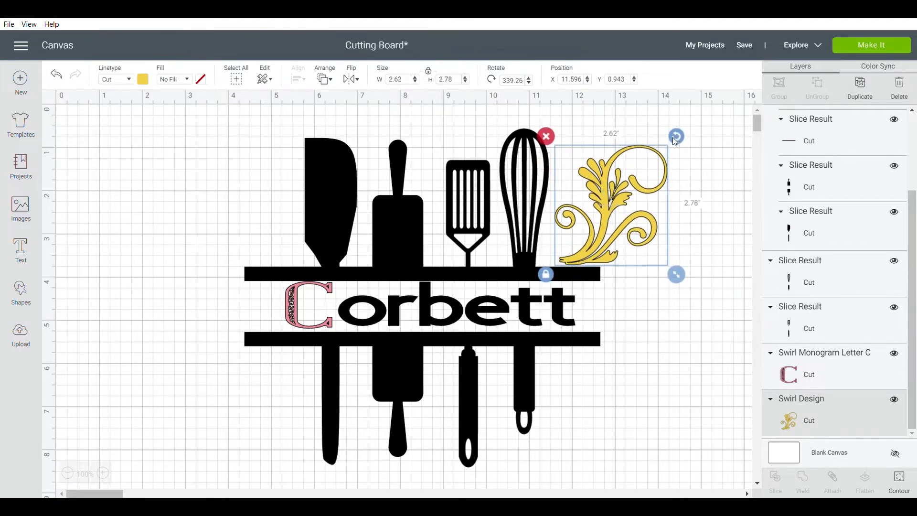
left_click_drag(676, 137, 648, 129)
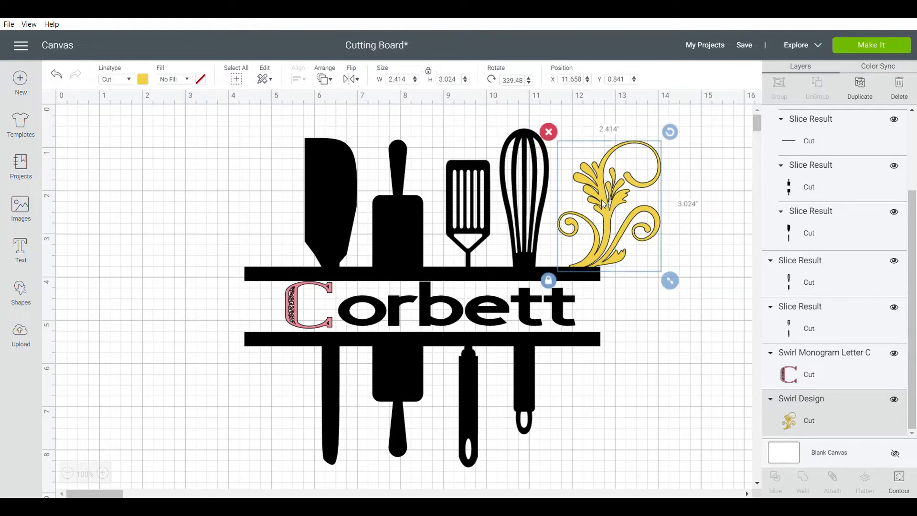
left_click_drag(602, 205, 589, 205)
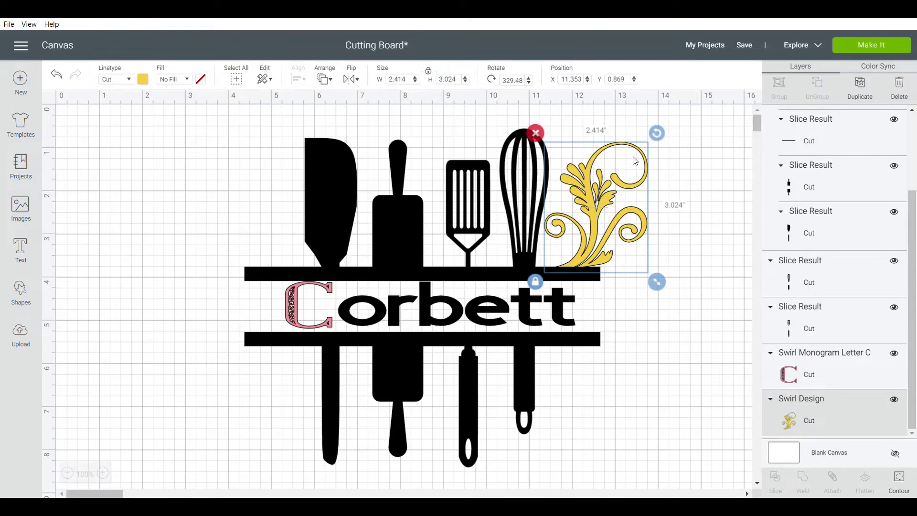
Rotate the yellow flourish to about 320.6° and place it beside the whisk at about X 11.472, Y 0.719
left_click_drag(635, 160, 655, 157)
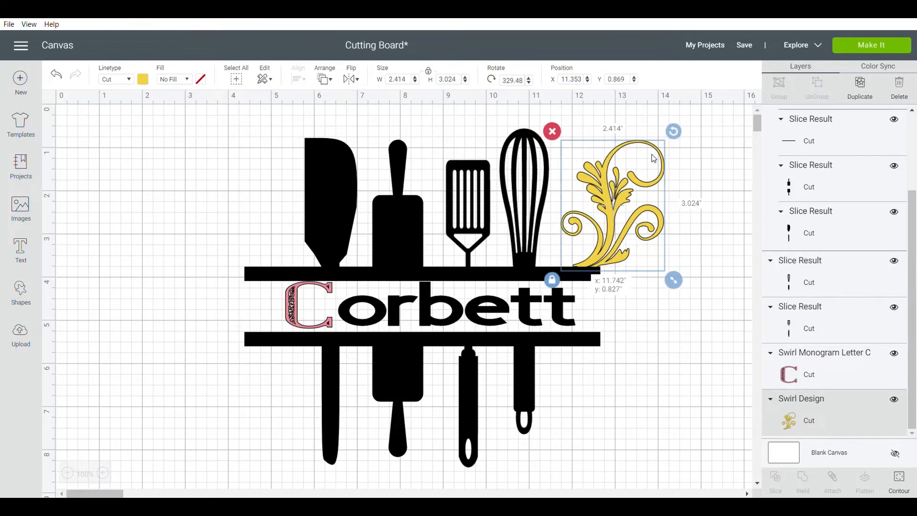
left_click_drag(679, 125, 664, 116)
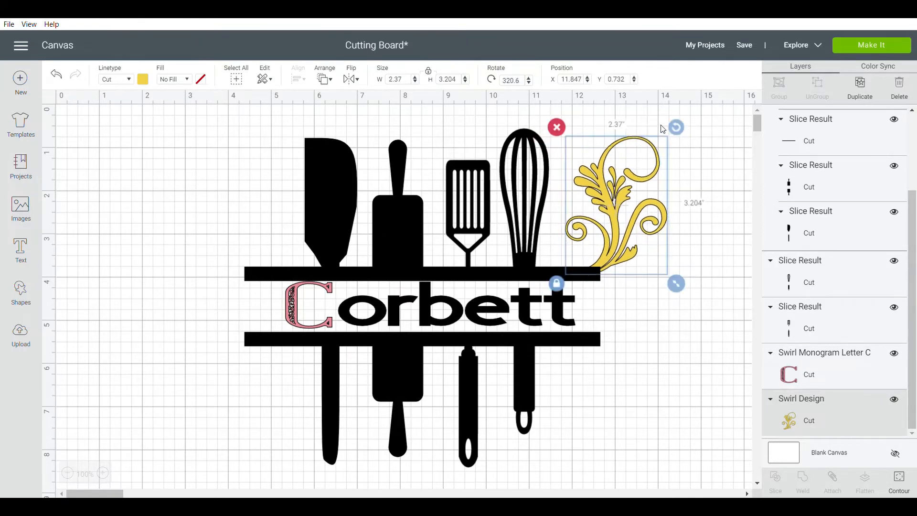
mouse_move(603, 196)
left_mouse_down()
mouse_move(594, 195)
mouse_move(604, 204)
left_mouse_up()
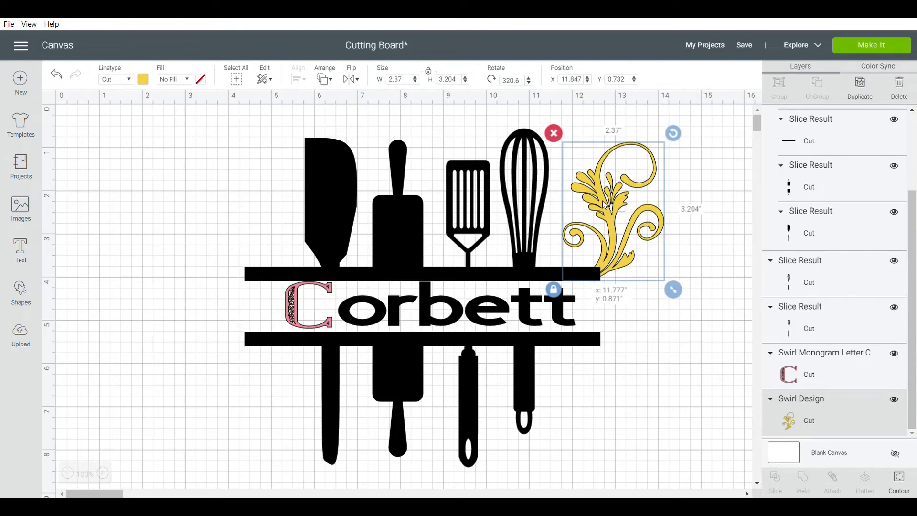
left_click_drag(604, 205, 590, 198)
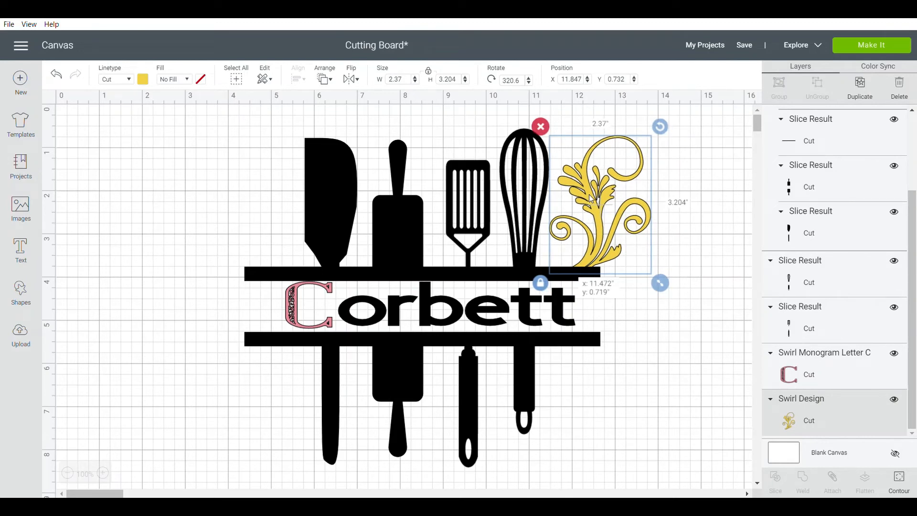
left_click_drag(591, 198, 590, 198)
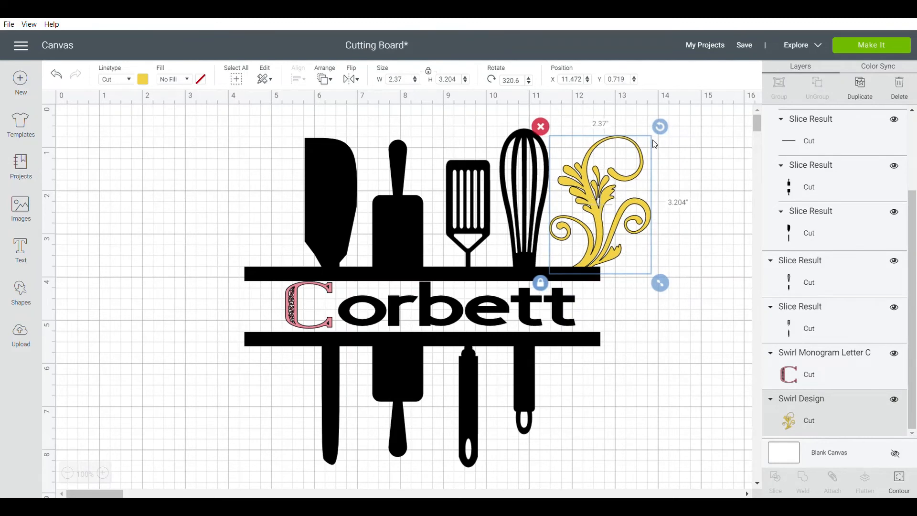
Rotate the yellow flourish to about 51.65° and move it onto the lower bar's right end at about X 11.832, Y 5.015
left_click_drag(659, 127, 683, 260)
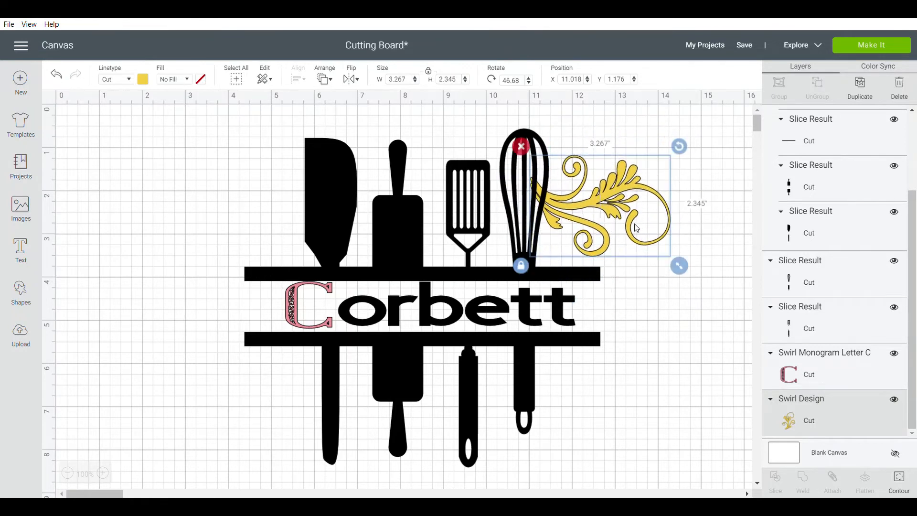
left_click_drag(586, 199, 614, 365)
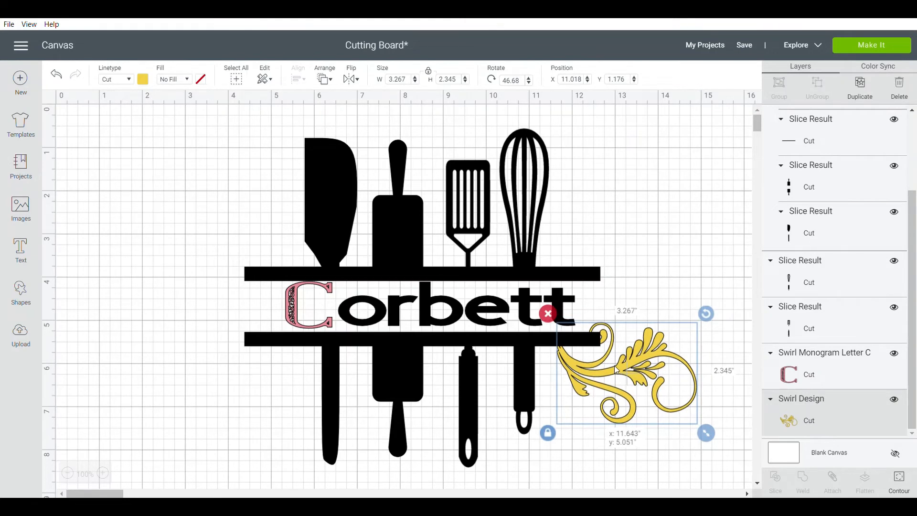
left_click_drag(615, 366, 621, 368)
left_click_drag(713, 317, 718, 323)
left_click_drag(650, 364, 647, 361)
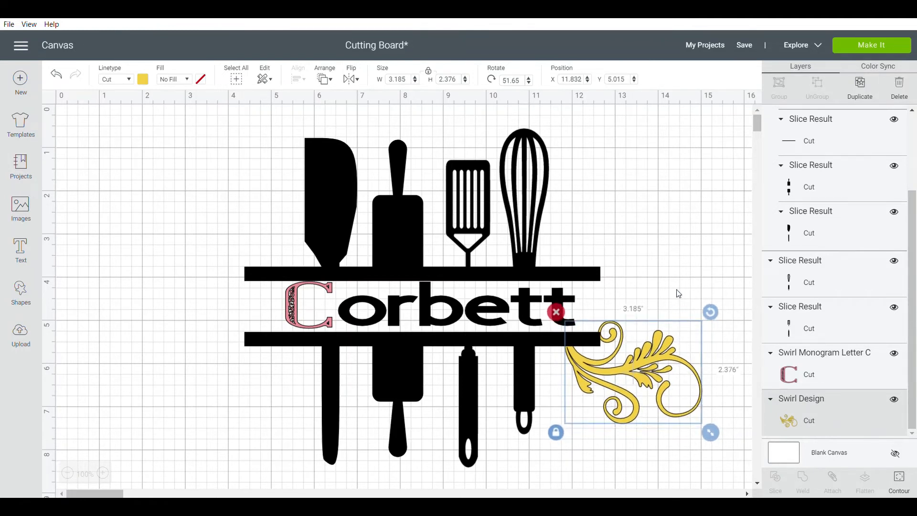
Duplicate the yellow flourish, flip the copy horizontally and place it on the lower bar's left end at about X 2.04, Y 5.001
left_click(674, 315)
left_click(644, 369)
left_click(860, 82)
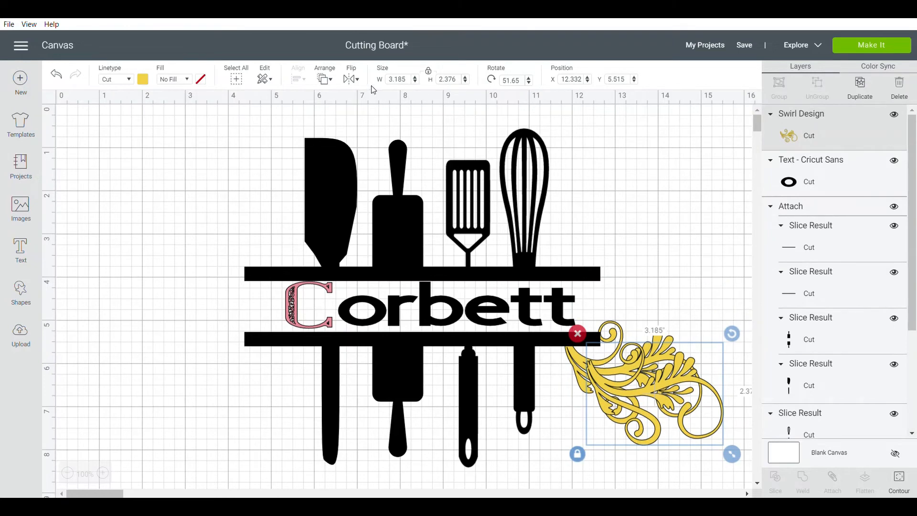
left_click(358, 79)
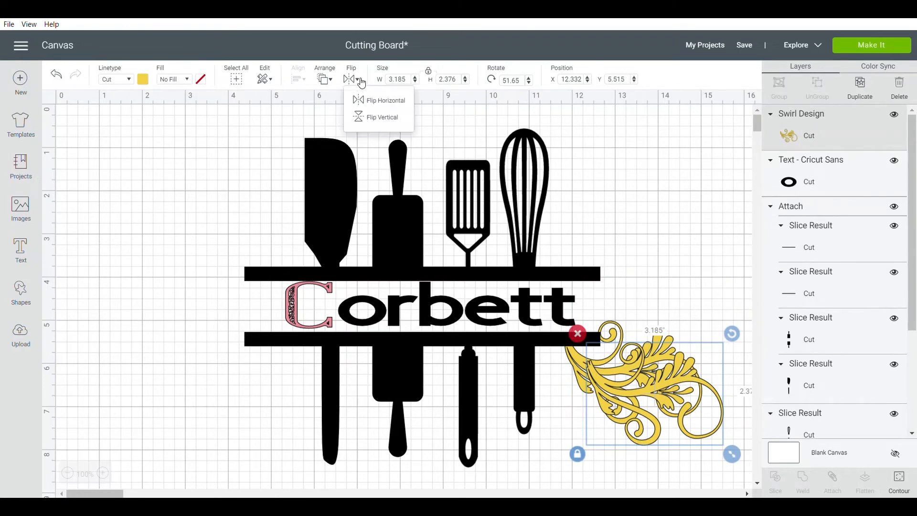
left_click(388, 100)
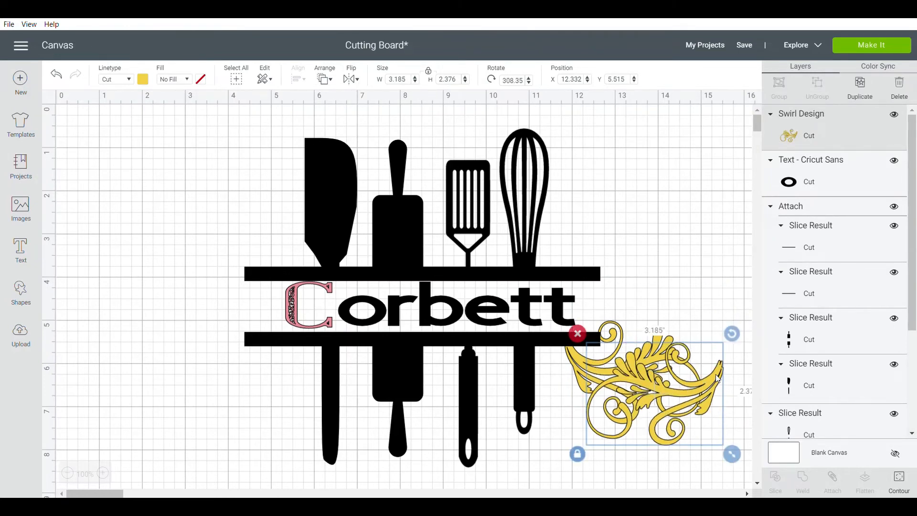
left_click_drag(717, 379, 267, 358)
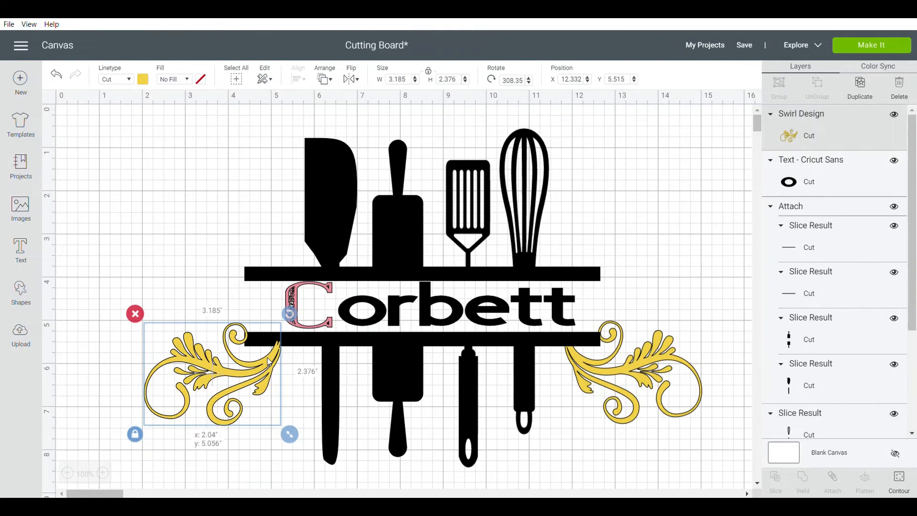
left_click_drag(267, 357, 268, 354)
left_click(211, 295)
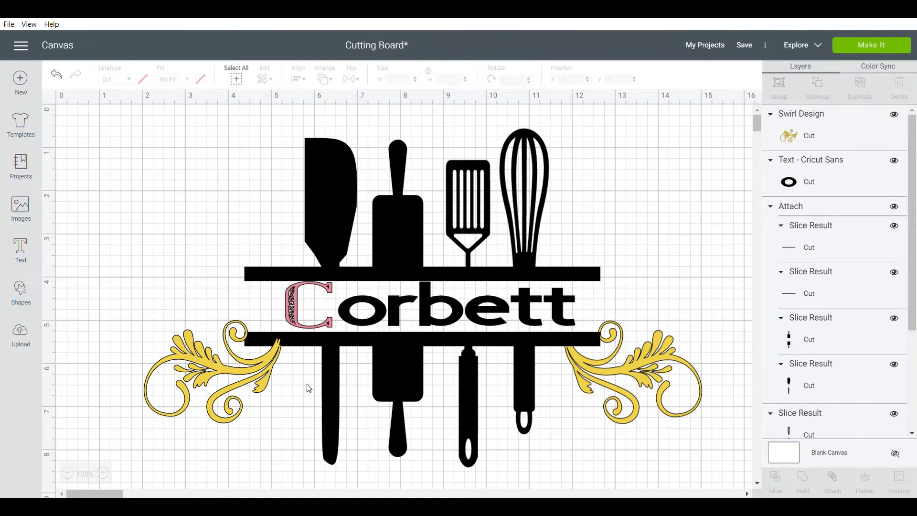
Duplicate the lower-left flourish, move the copy beside the spatula at about X 1.443, Y 1.848 and flip it vertically
left_click(277, 363)
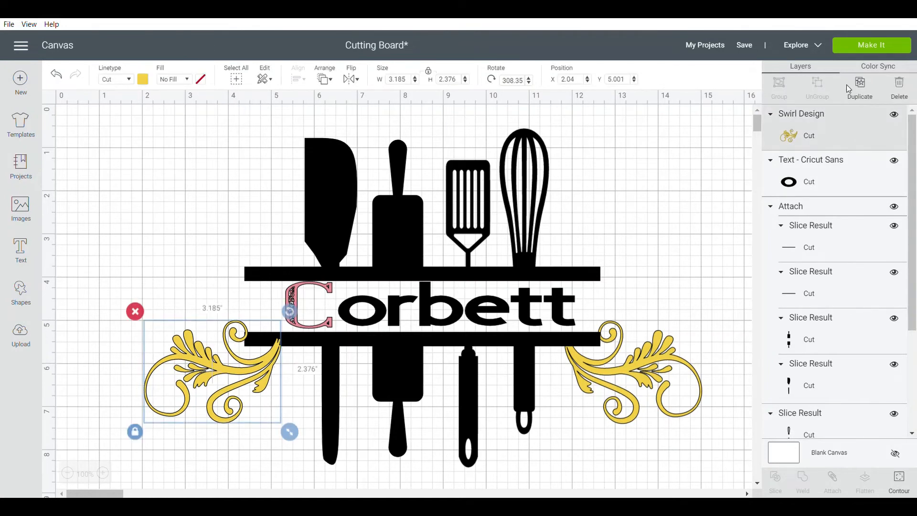
left_click(859, 85)
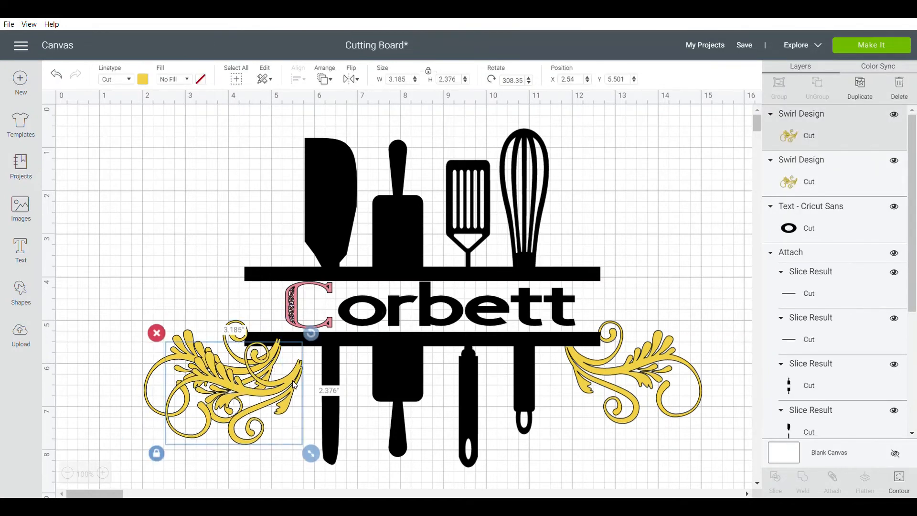
left_click_drag(292, 381, 244, 224)
left_click(358, 80)
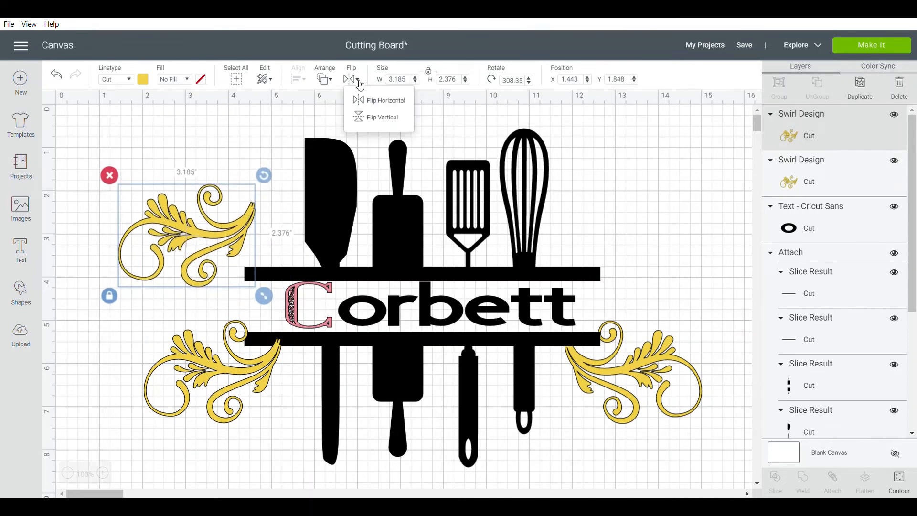
left_click(373, 125)
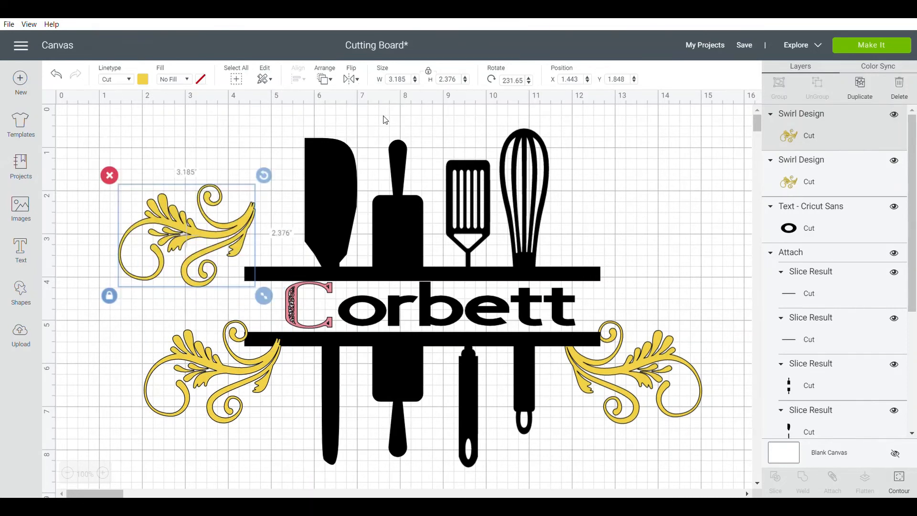
Duplicate the upper-left flourish, move the copy beside the whisk at about X 11.165, Y 1.084 and flip it horizontally
left_click(862, 85)
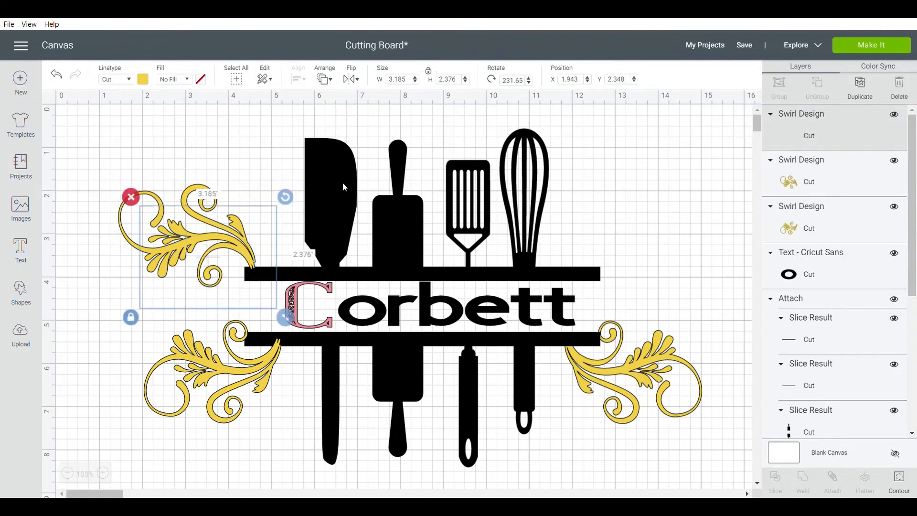
left_click_drag(262, 252, 689, 196)
left_click(351, 79)
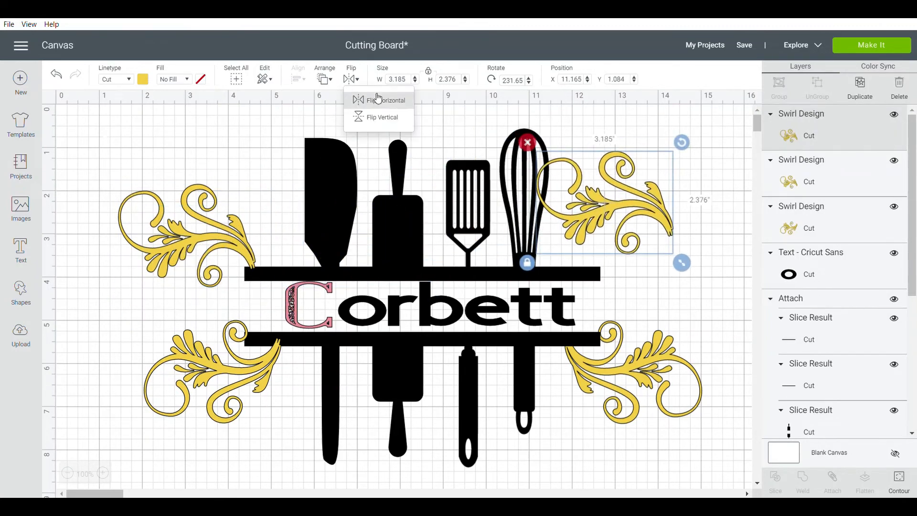
left_click(380, 101)
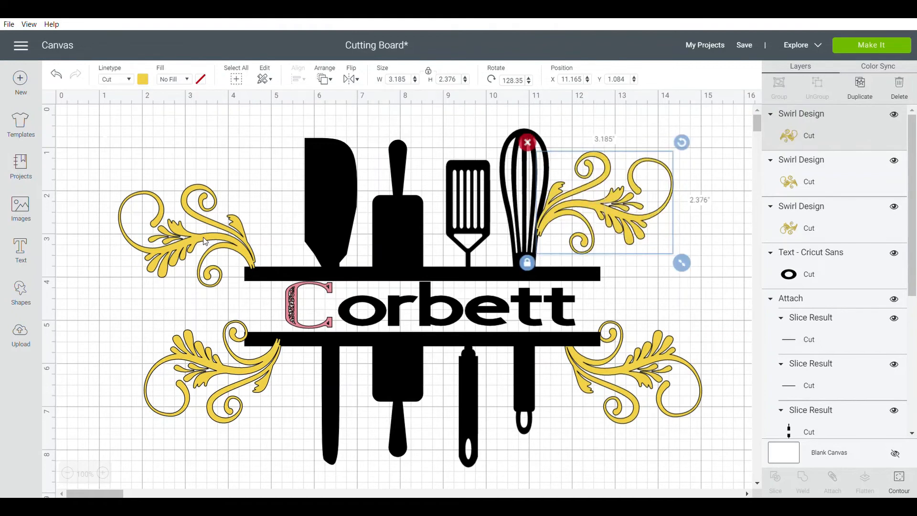
Move both upper flourishes onto the ends of the upper bar so they mirror the lower pair
left_click_drag(206, 240, 230, 243)
left_click_drag(582, 202, 606, 231)
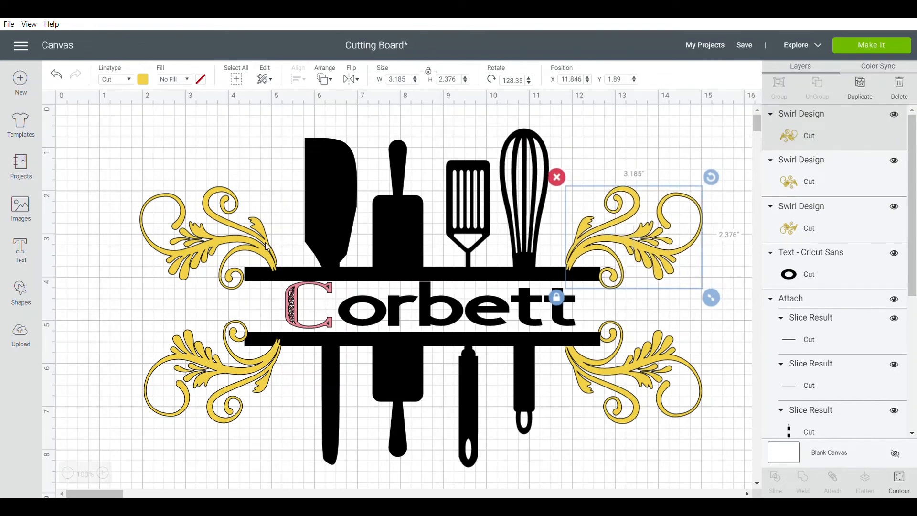
left_click_drag(268, 247, 266, 245)
left_click(586, 238)
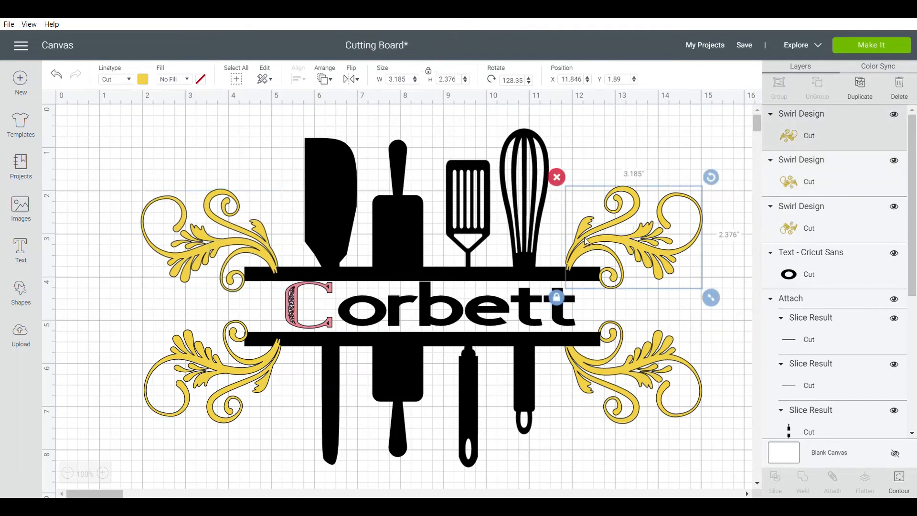
left_click_drag(585, 237, 586, 240)
left_click(598, 126)
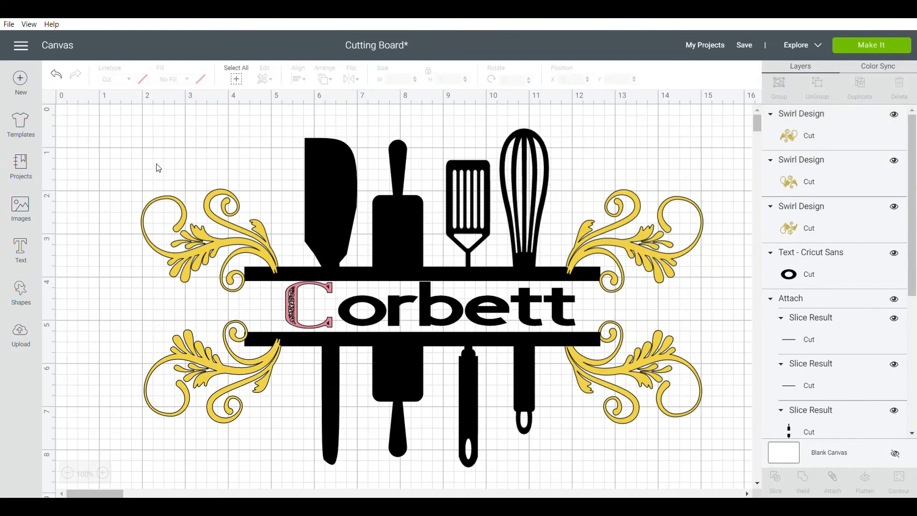
Weld the utensils and bars with the upper flourishes and the lower flourishes, leaving out the monogram and surname letters
left_click_drag(88, 164, 712, 271)
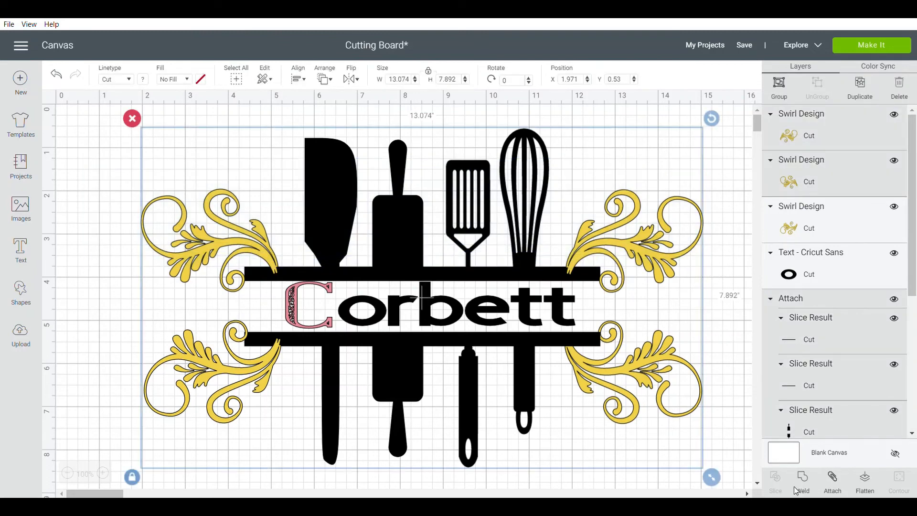
left_click(803, 476)
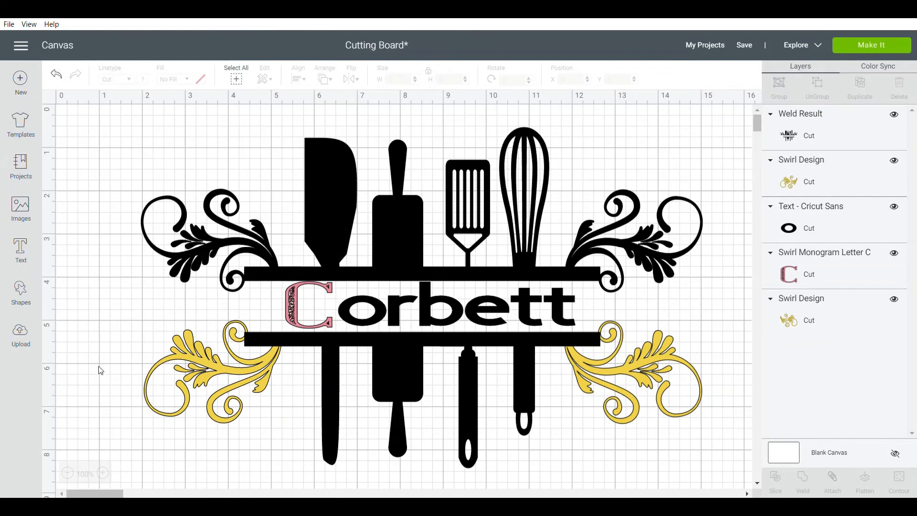
left_click_drag(98, 366, 736, 420)
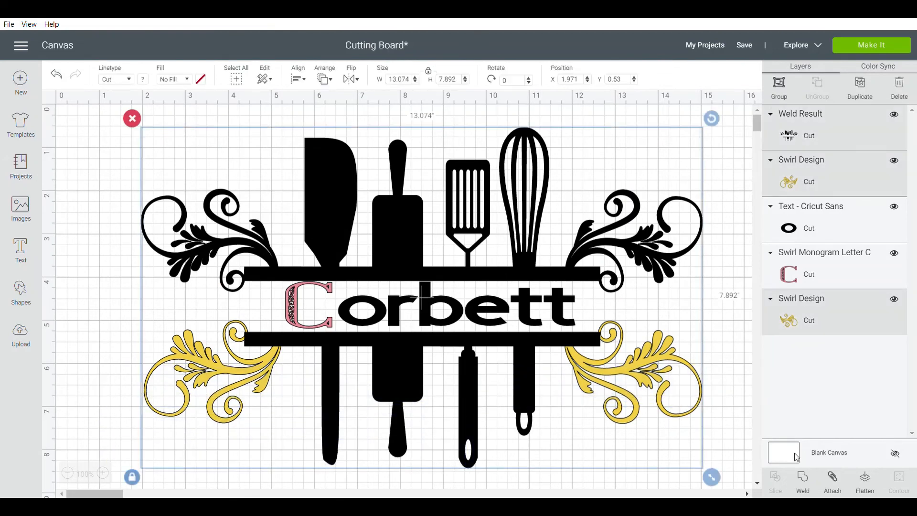
left_click(803, 480)
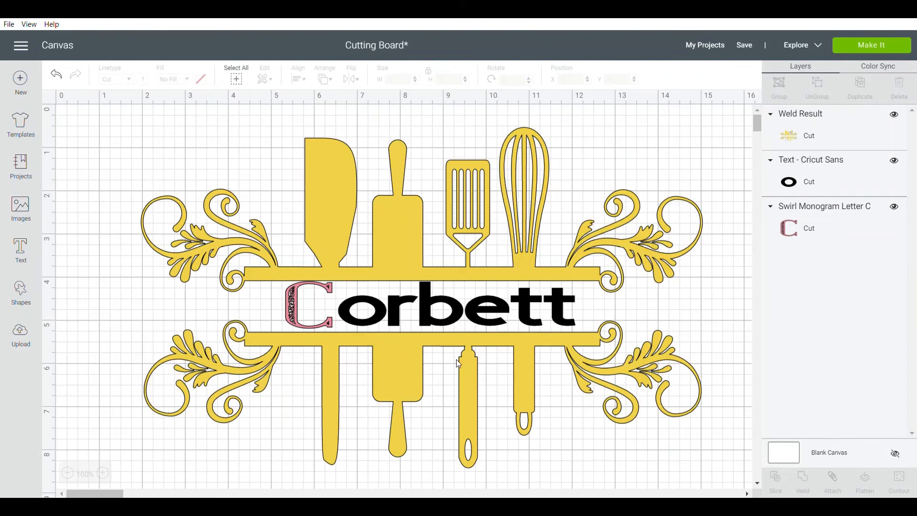
Change the colour of the welded utensil and flourish design to black
left_click(333, 171)
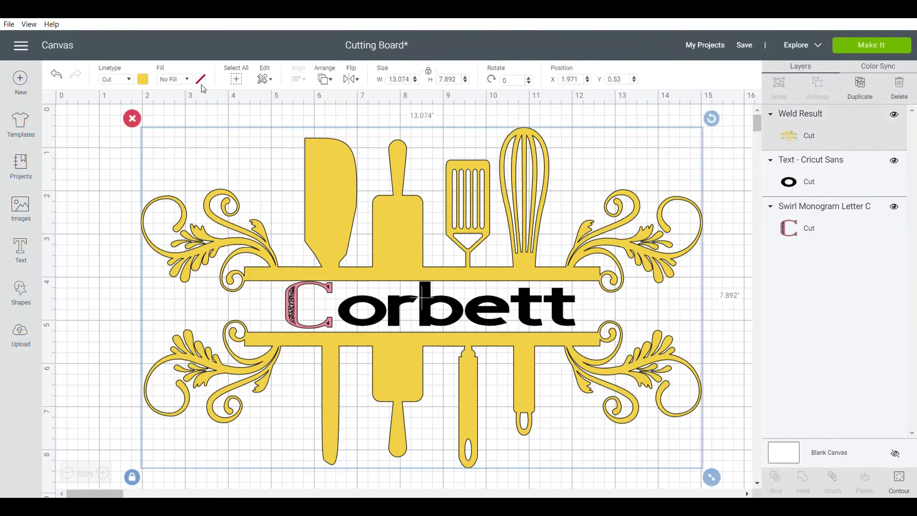
left_click(144, 79)
left_click(184, 122)
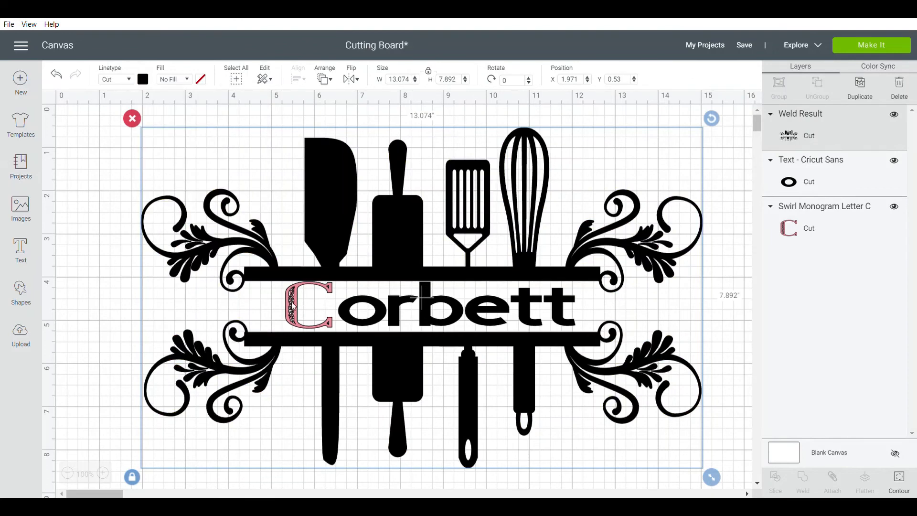
left_click(99, 143)
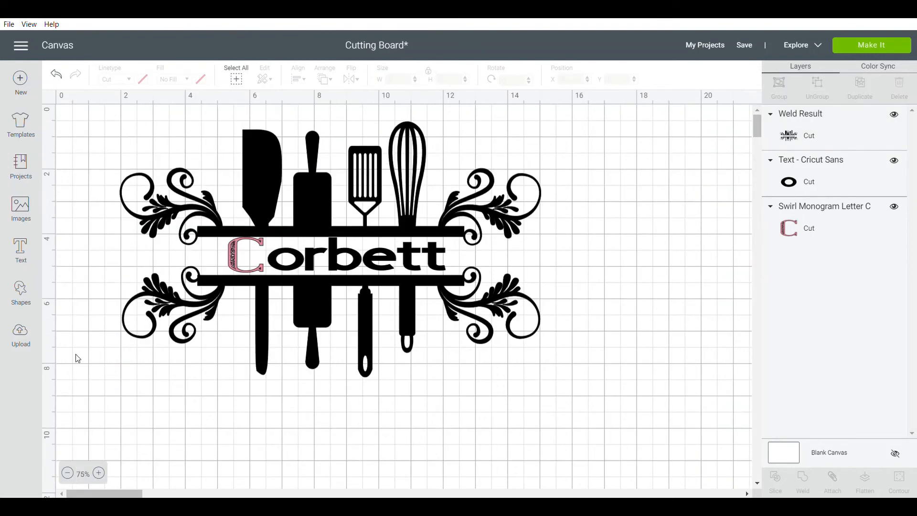
Shrink the whole design to about 11.982 by 7.232 inches, unlock its proportions and move it to about X 0.008, Y 0.011
left_click_drag(103, 122, 515, 365)
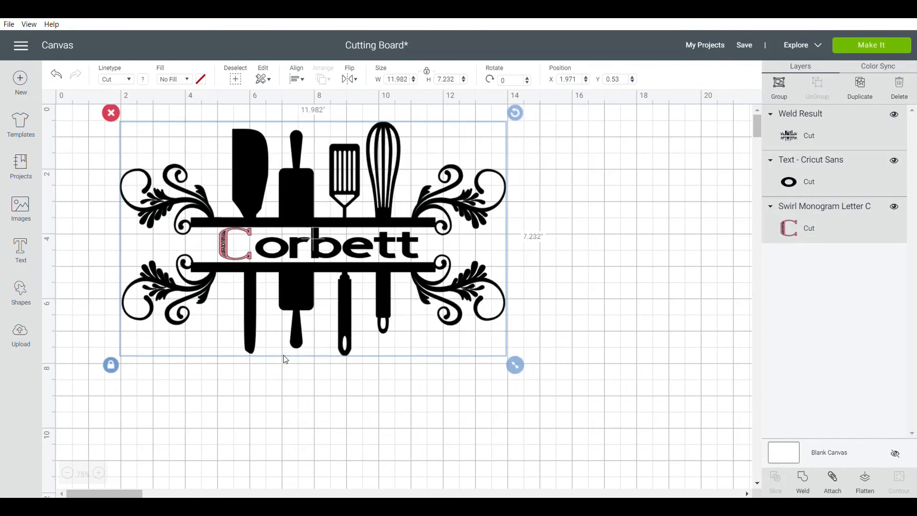
left_click(111, 365)
left_click_drag(308, 193, 241, 178)
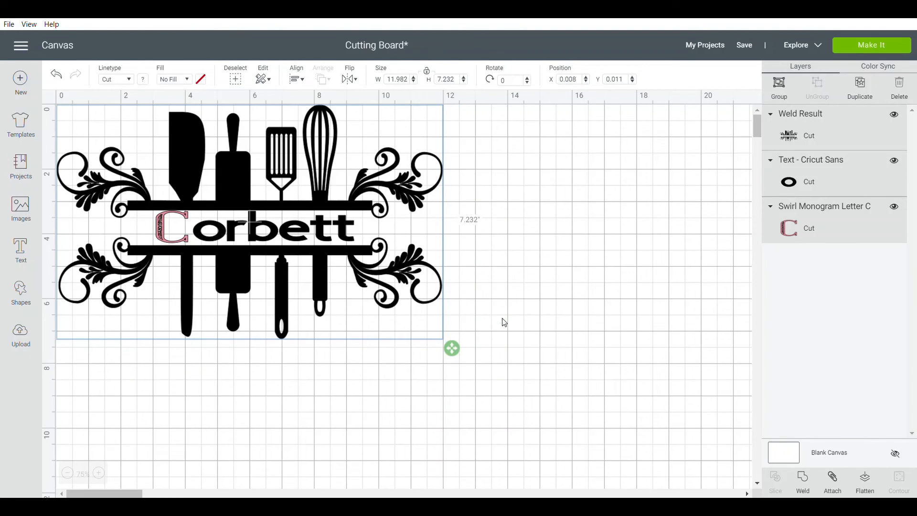
Stretch the whole selected design, without locked proportions, to about 13.685 by 12.14 inches
left_click_drag(454, 350, 475, 487)
scroll(504, 398, "down", 3)
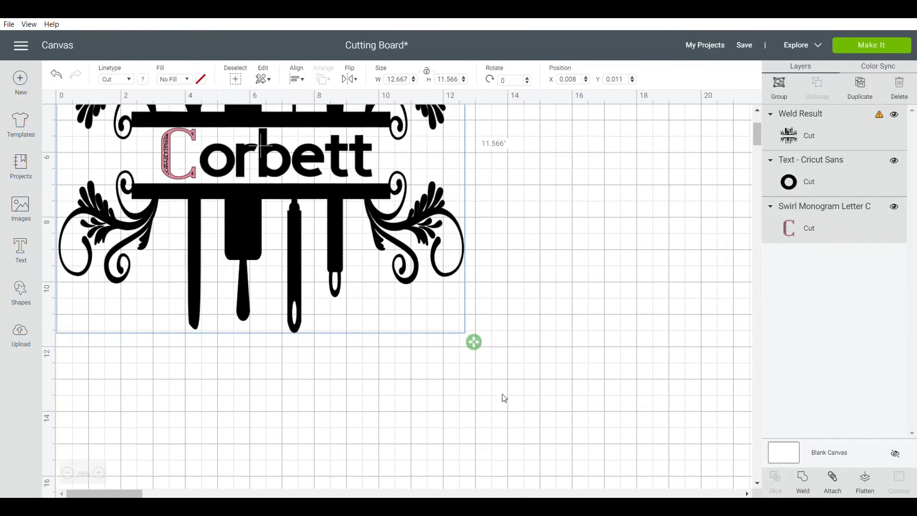
left_click_drag(474, 332, 506, 349)
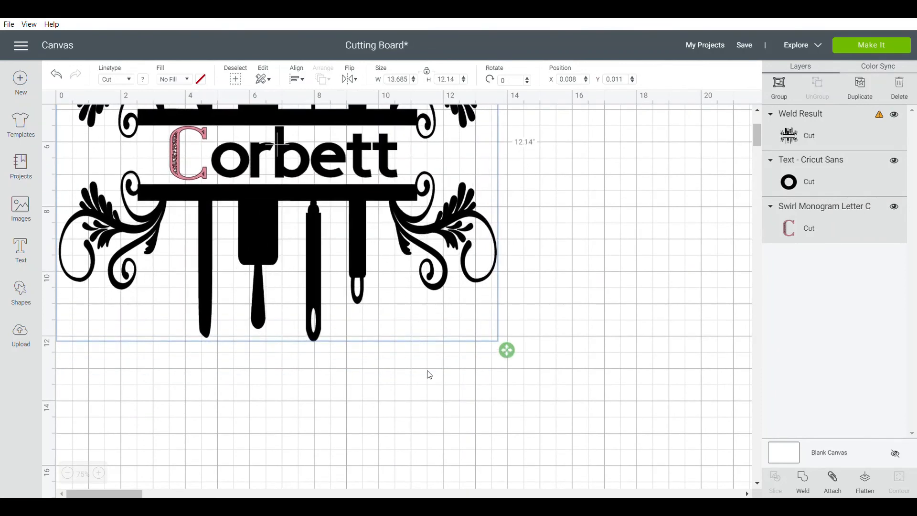
scroll(329, 371, "up", 3)
scroll(330, 371, "up", 2)
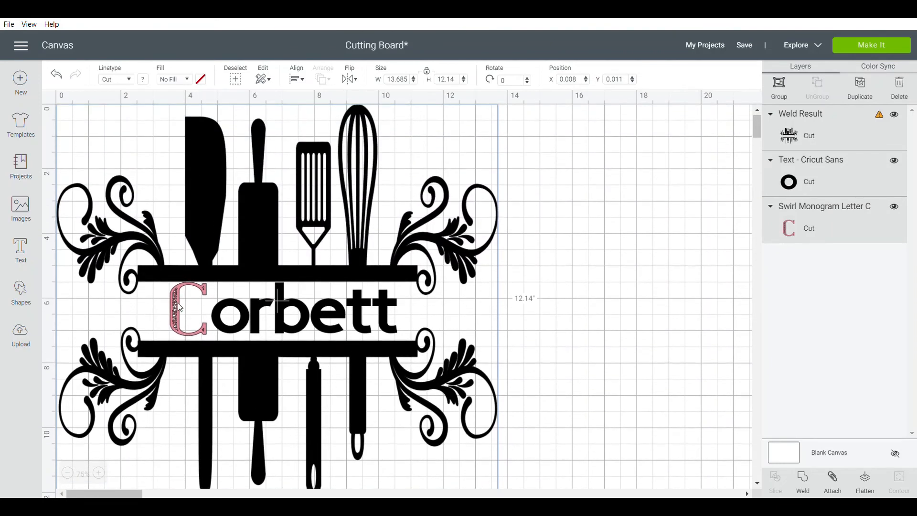
left_click(560, 262)
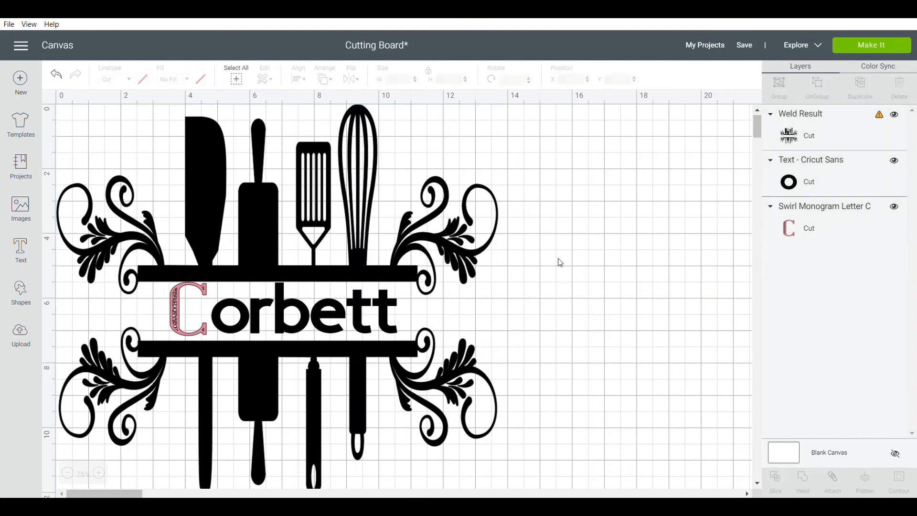
left_click_drag(211, 244, 201, 246)
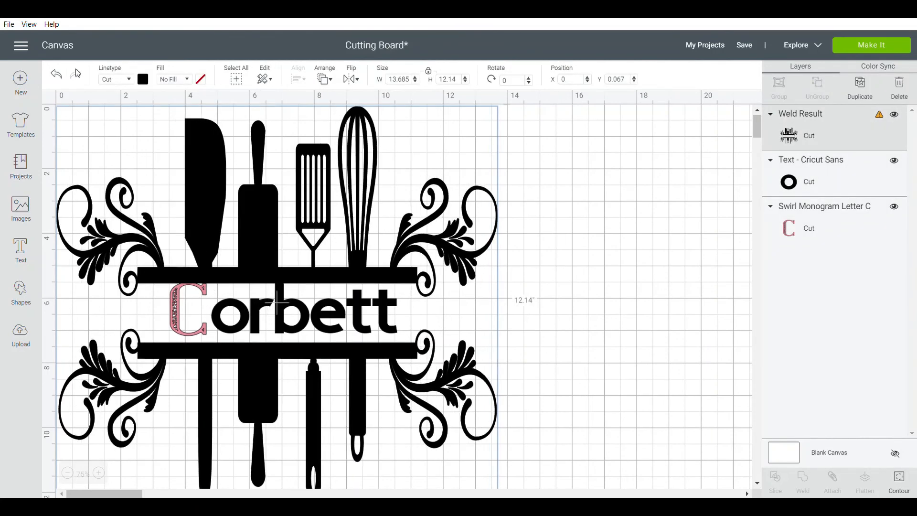
left_click(56, 74)
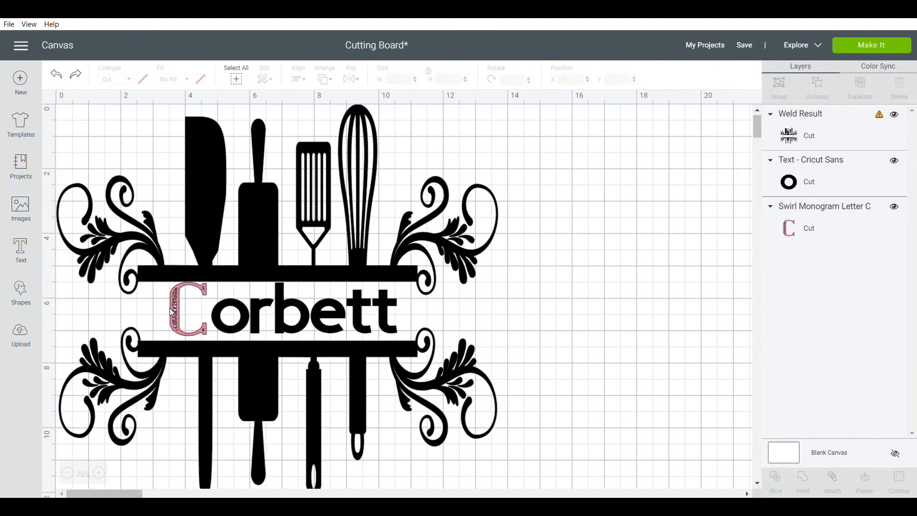
Delete the pink decorative monogram letter in front of the surname letters
left_click(172, 312)
left_click(808, 222)
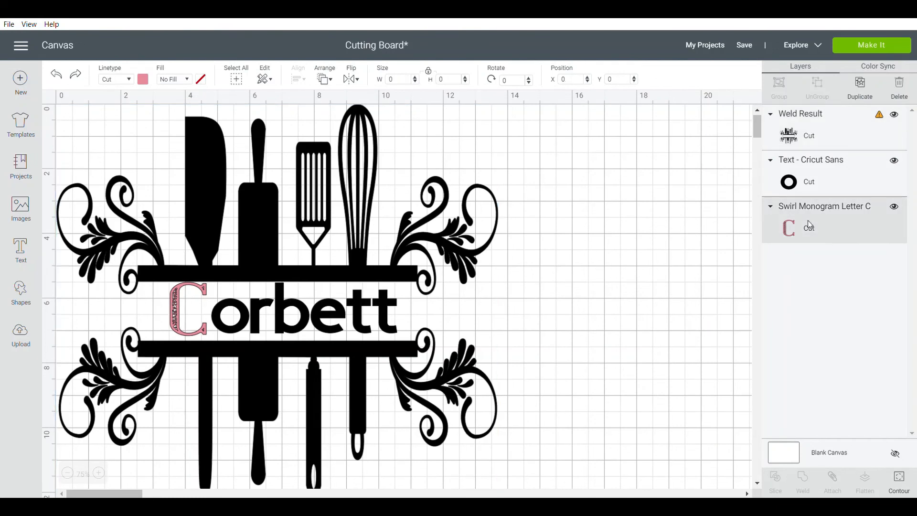
key("Delete")
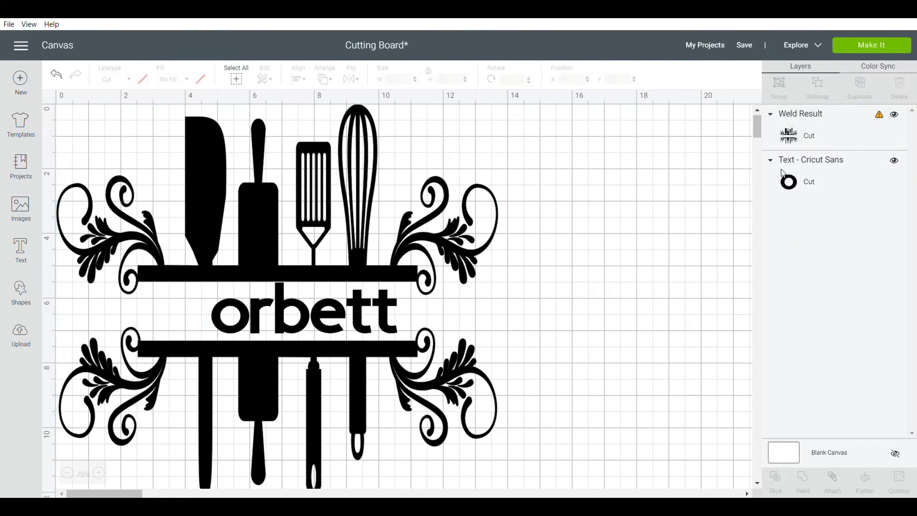
left_click(790, 181)
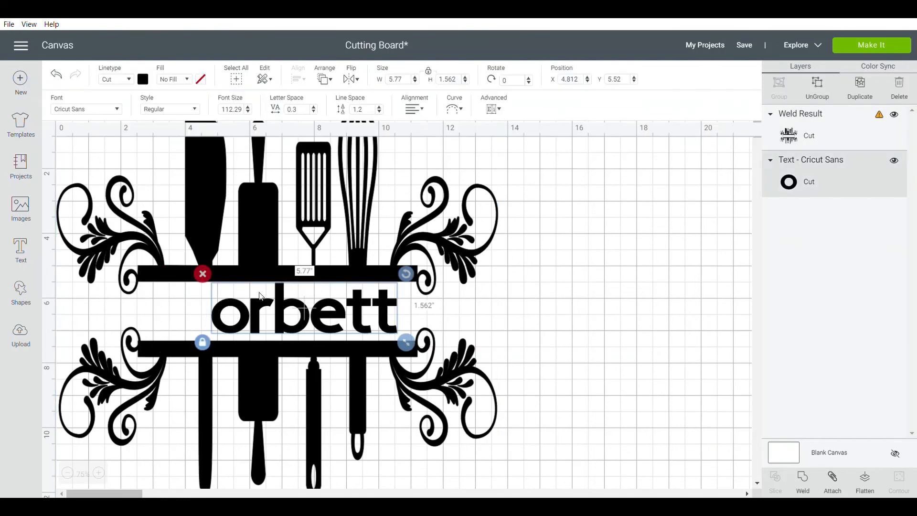
left_click(232, 319)
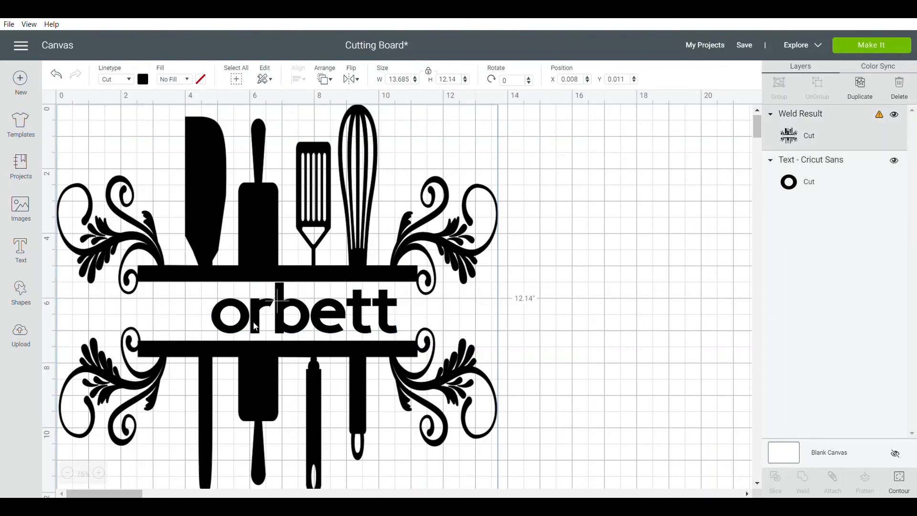
left_click(533, 310)
left_click(818, 184)
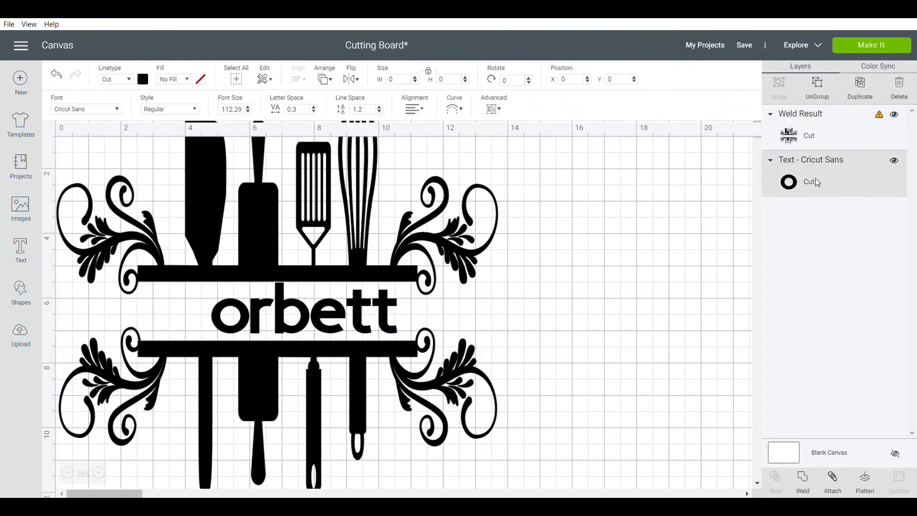
left_click(306, 313)
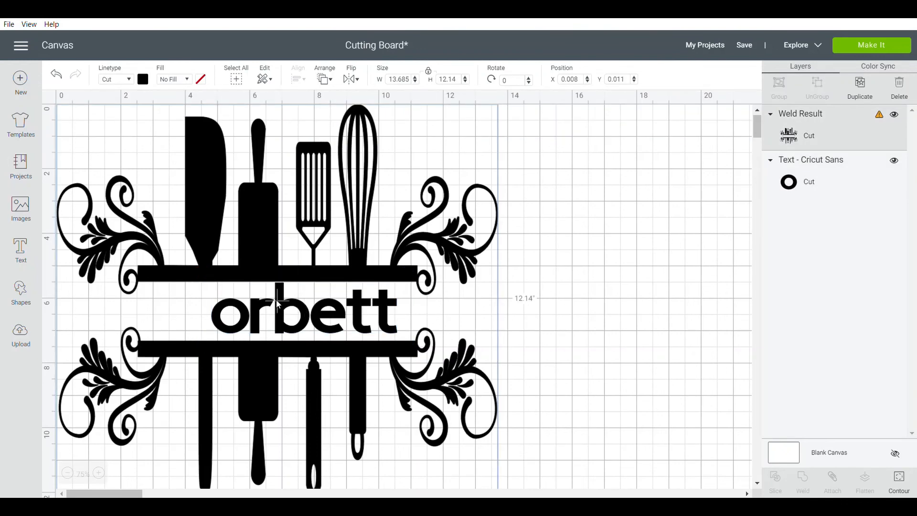
left_click(731, 283)
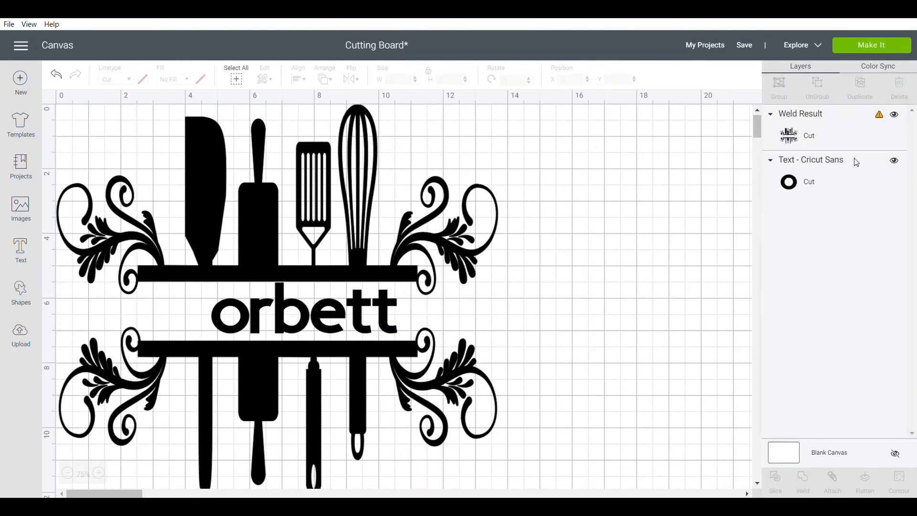
Move the welded utensil and flourish design to the right until it is completely clear of the surname text
left_click(803, 188)
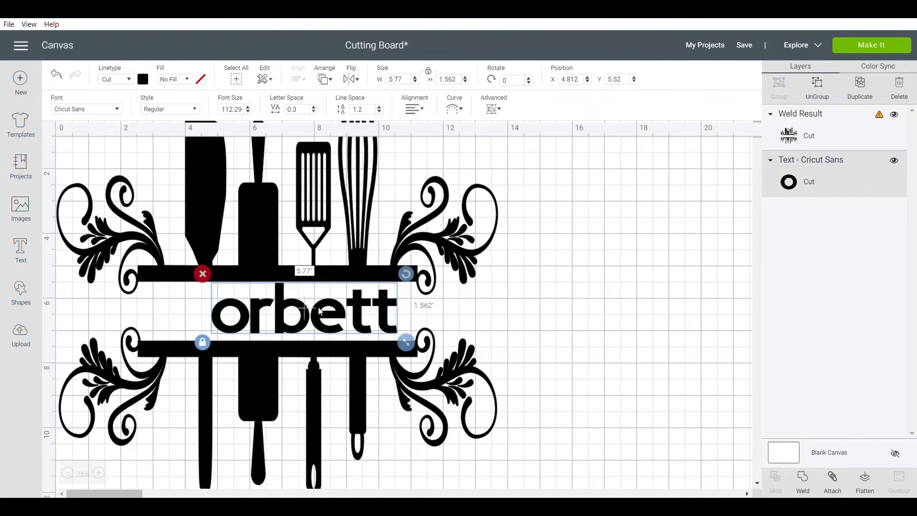
left_click_drag(319, 311, 401, 319)
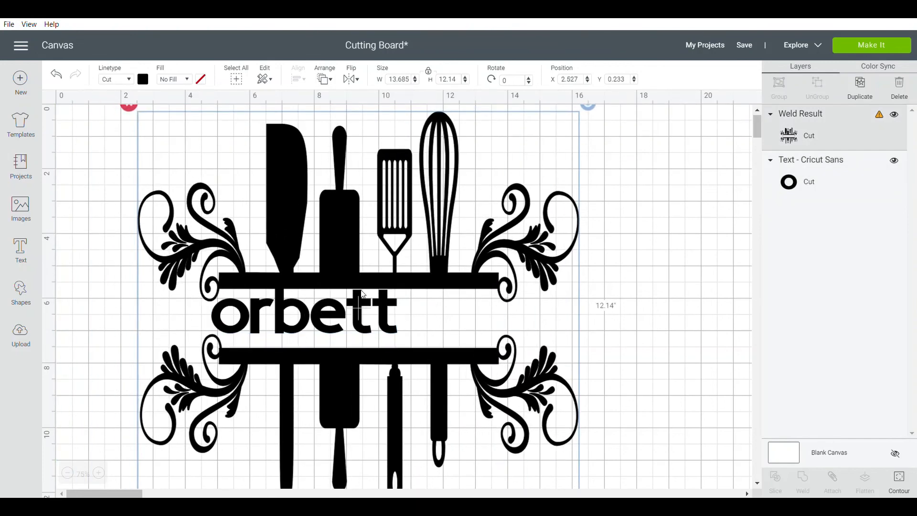
left_click_drag(343, 270, 572, 269)
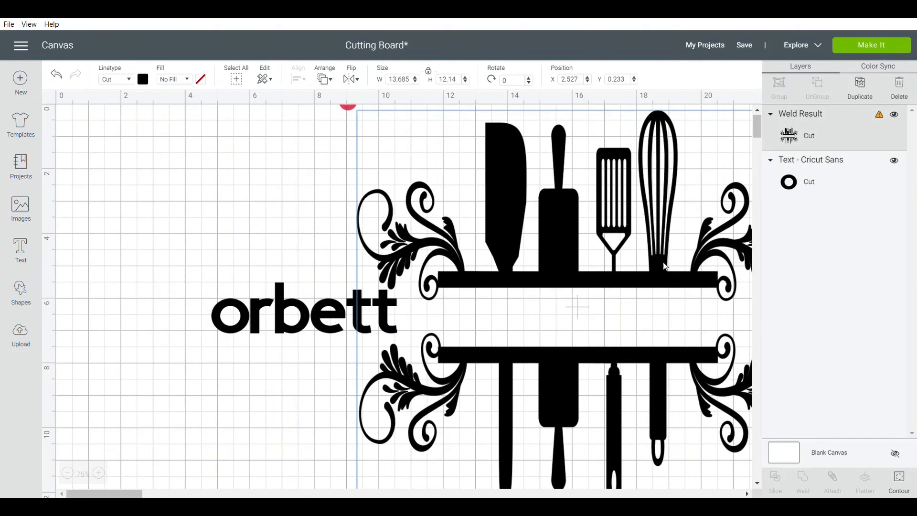
left_click_drag(665, 266, 757, 266)
Edit the surname text to add its missing capital initial at the beginning
left_click(210, 320)
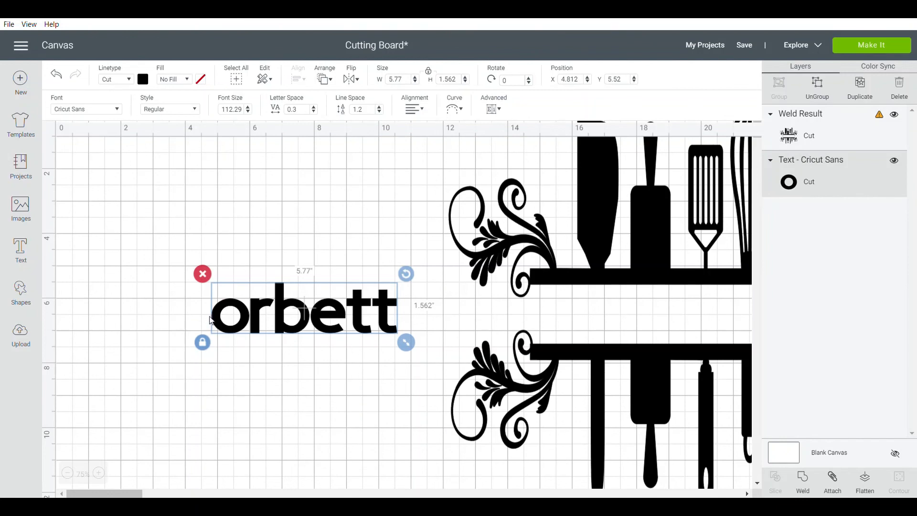
double_click(238, 325)
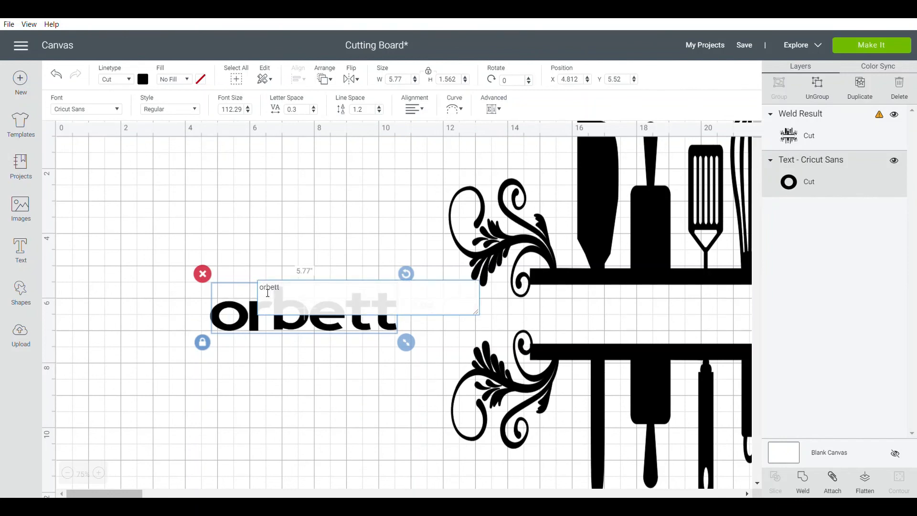
type("C")
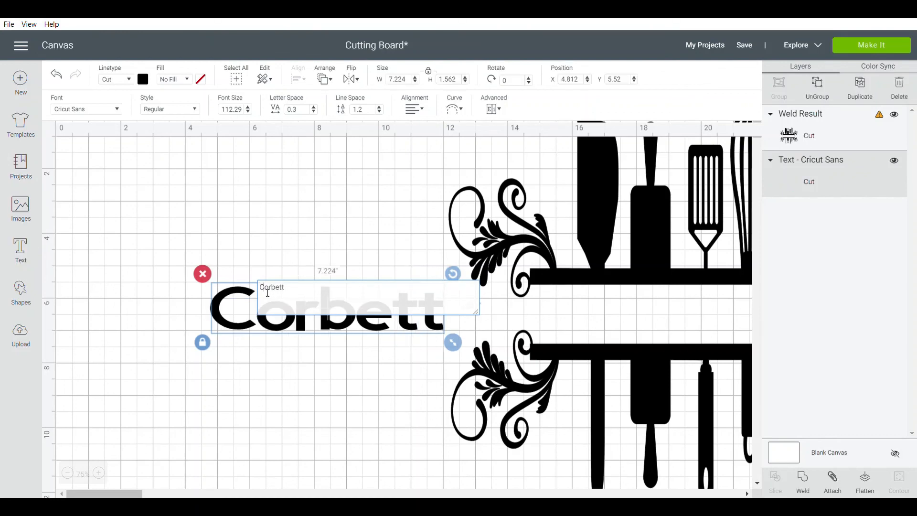
left_click(316, 244)
Move the welded utensil design back to about X 1.471, Y 0 so its bars frame the full surname, and deselect it
left_click_drag(617, 188, 270, 184)
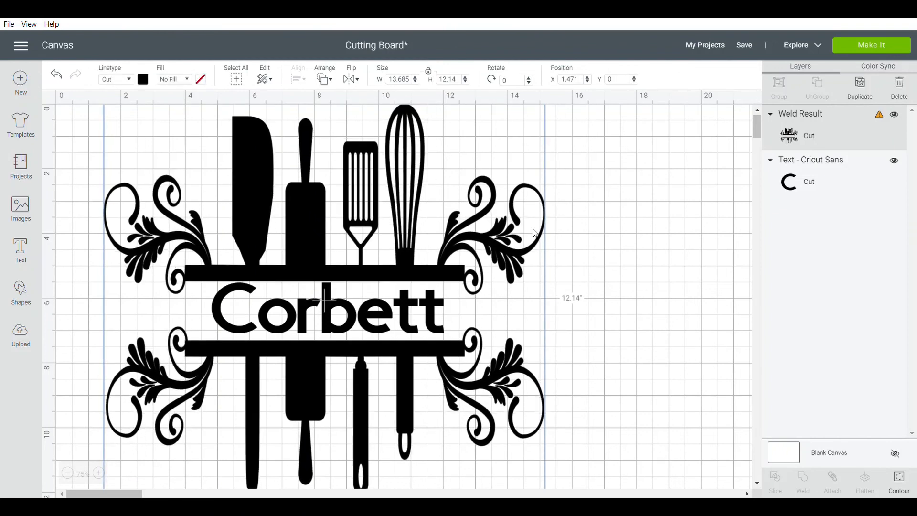
left_click(592, 271)
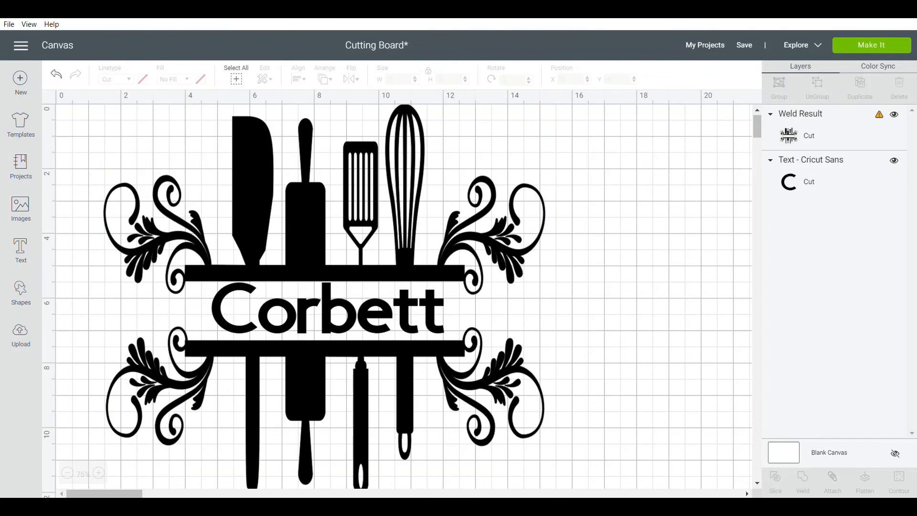